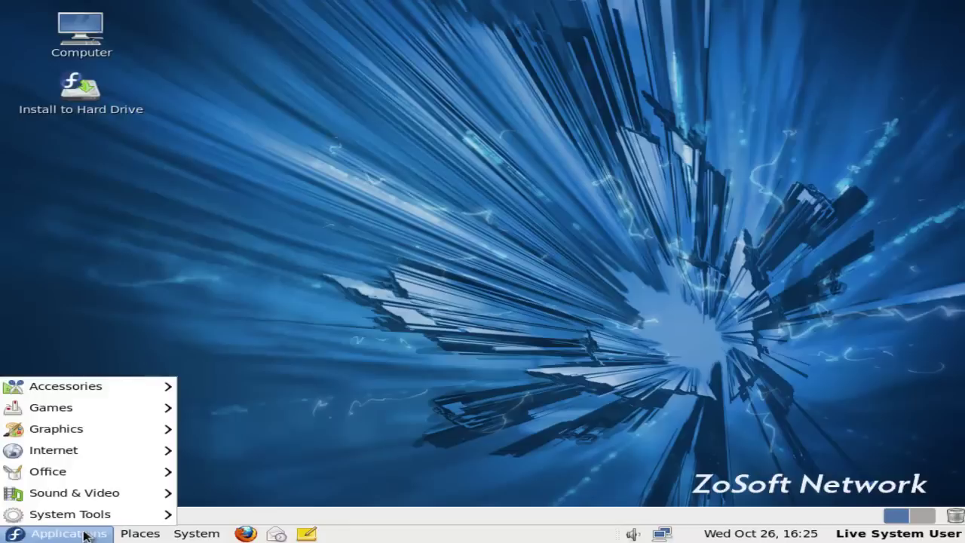
In gedit, type 'So I want to install in my PC...' and 'Let's start now>!', then minimize it
mouse_move(116, 388)
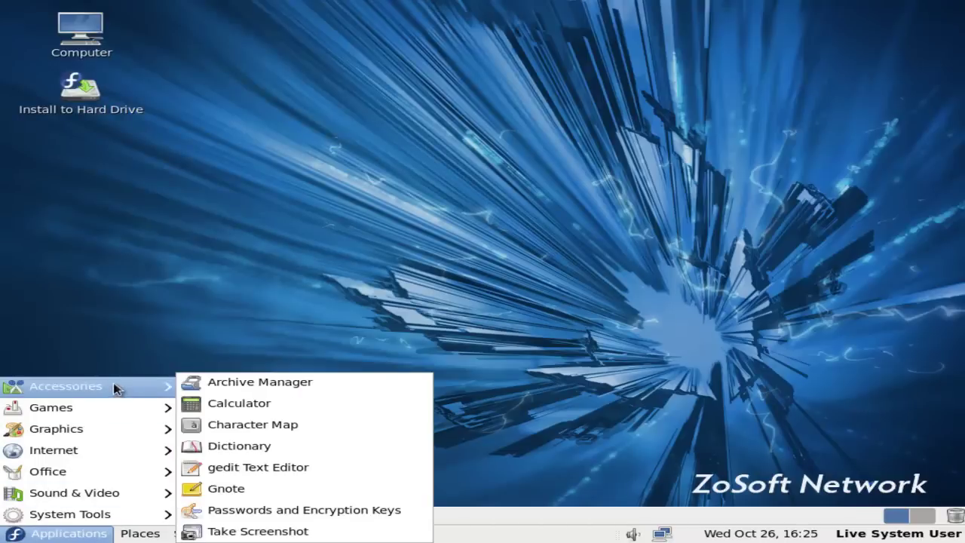
left_click(250, 465)
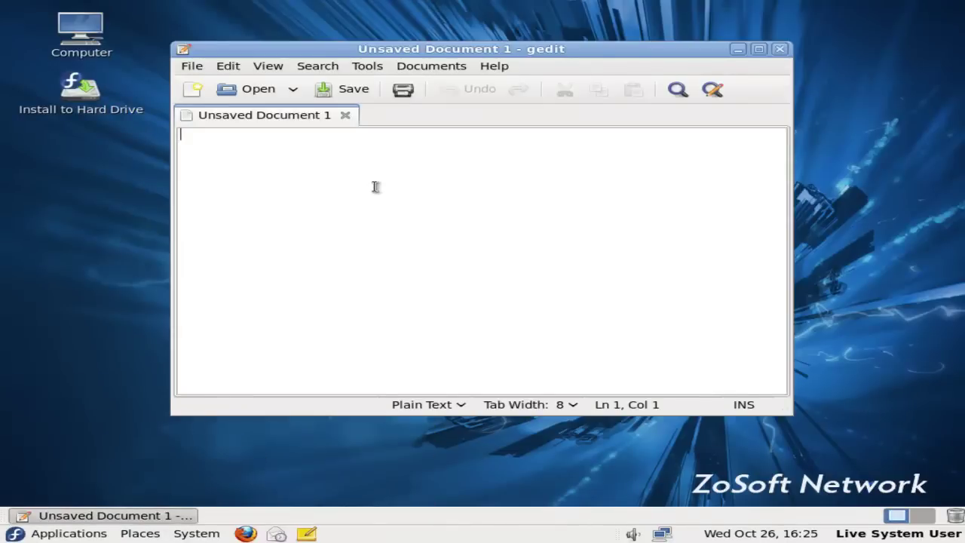
type("So I want to install in my PC, s")
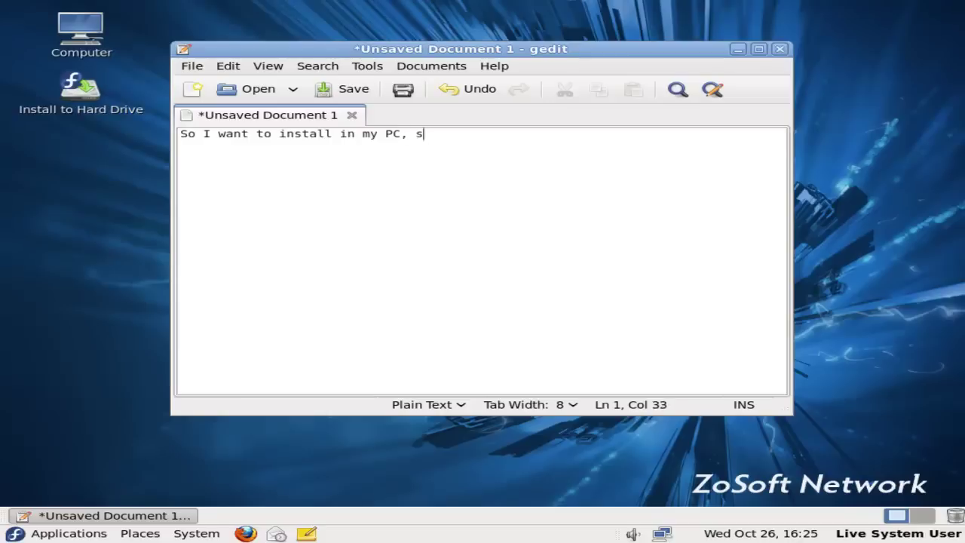
type("o I will have to follow this")
key("Return")
key("Return")
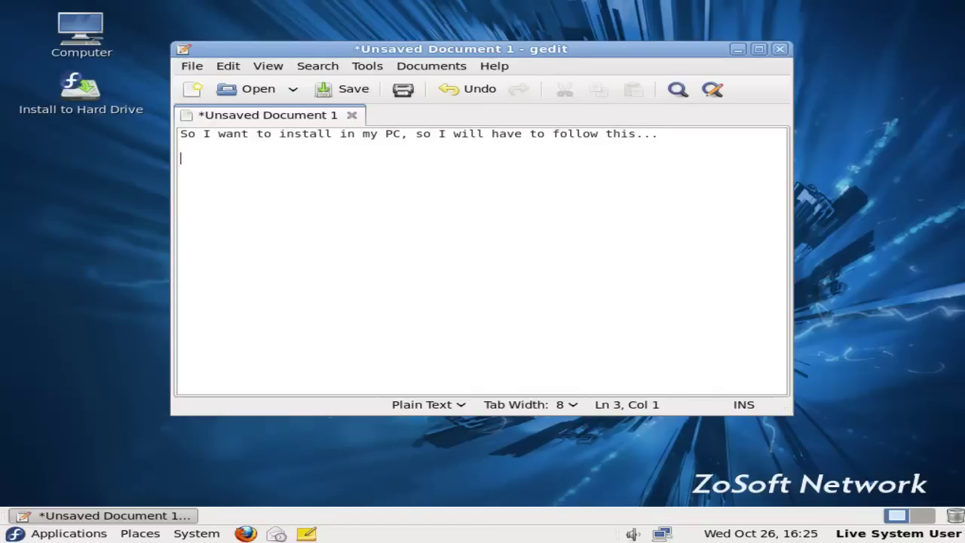
type("Let's start now>!")
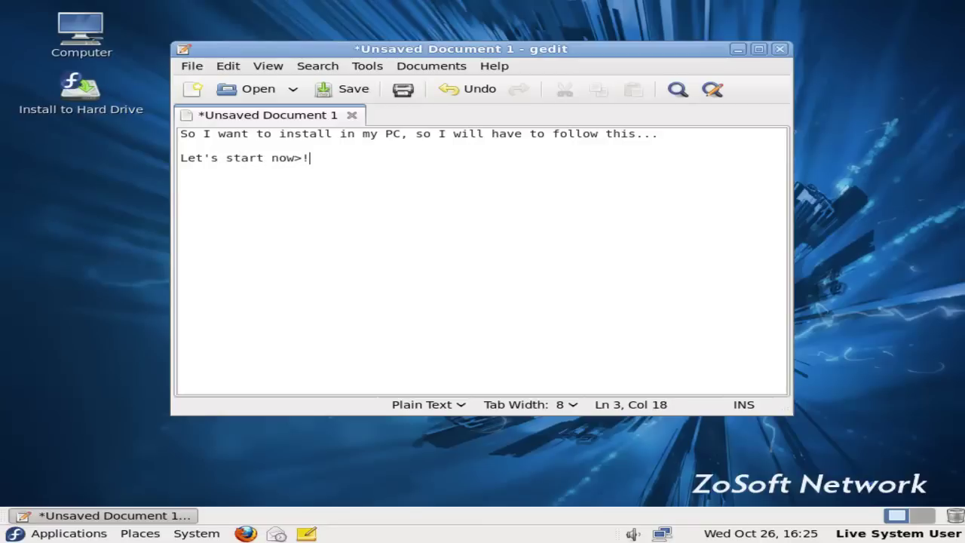
left_click(738, 49)
Launch Install to Hard Drive with U.S. English keyboard, basic storage devices and a custom hostname
double_click(73, 98)
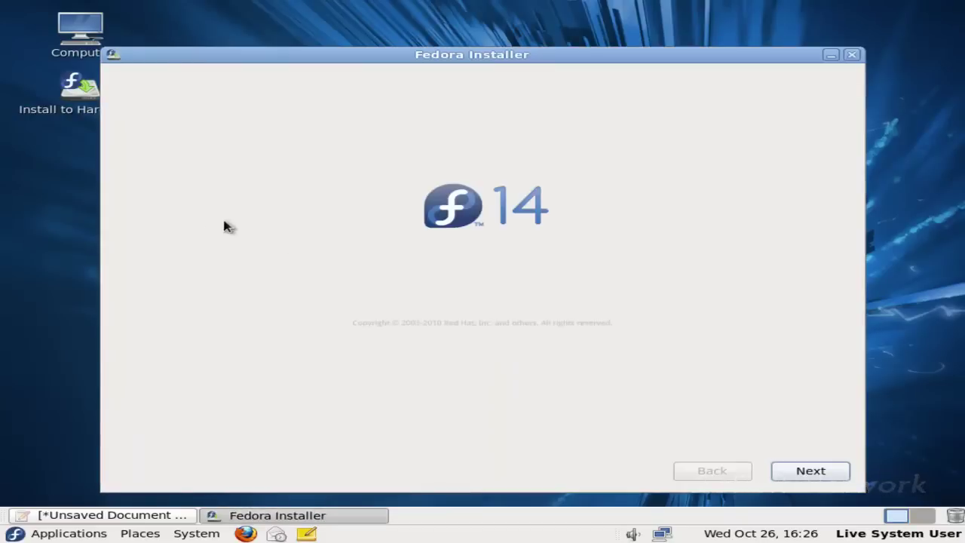
left_click(812, 471)
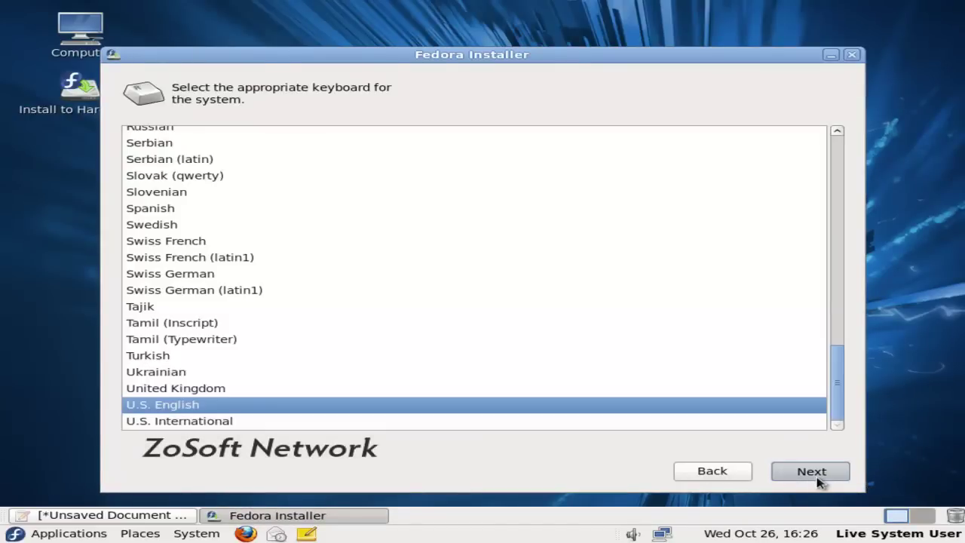
left_click(811, 471)
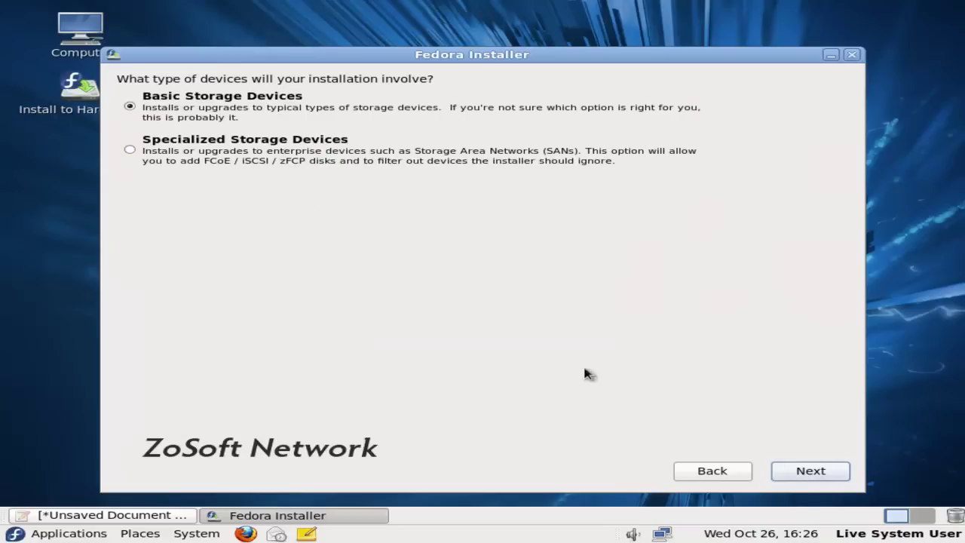
left_click(781, 470)
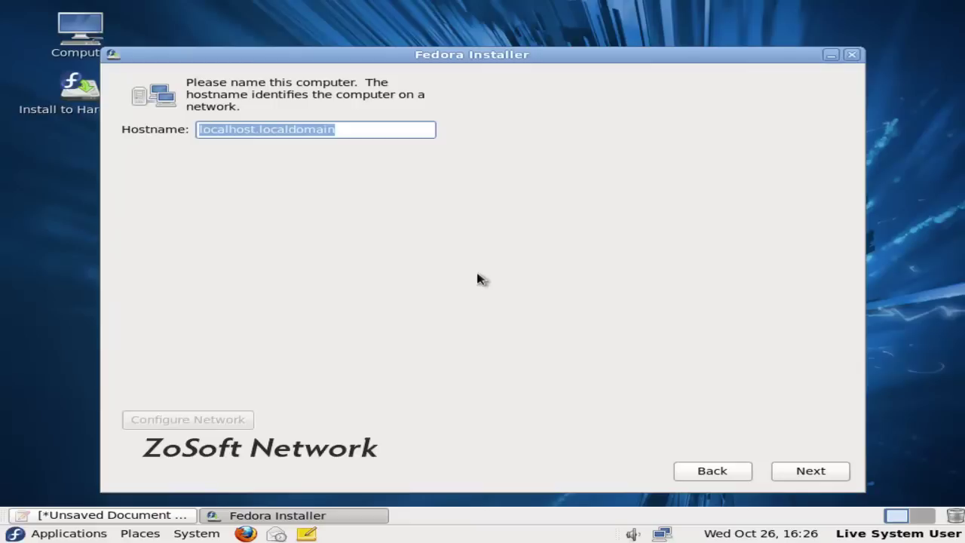
type("maruata-pc")
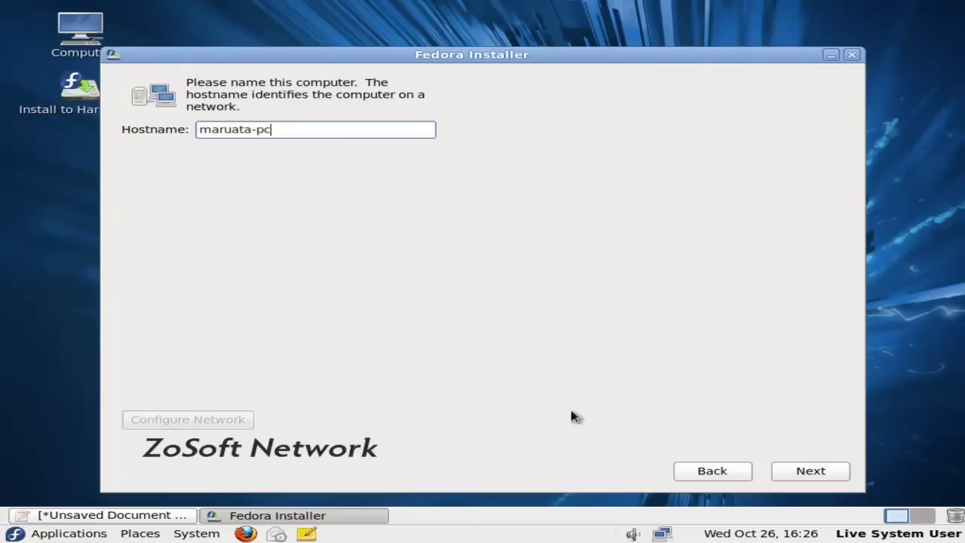
key("BackSpace")
key("BackSpace")
left_click(799, 472)
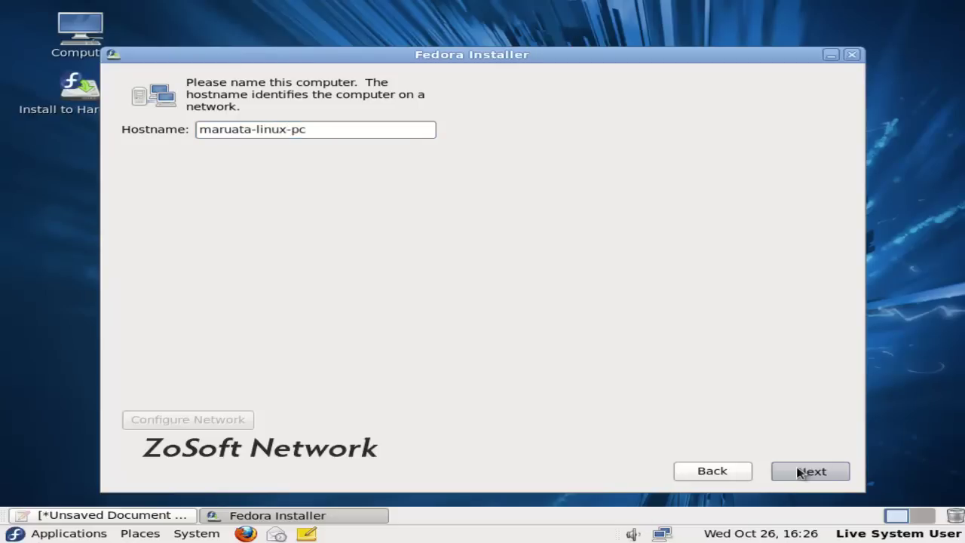
Set the Asia/Kolkata time zone with UTC clock off, and enter the root password
left_click_drag(525, 47, 546, 34)
left_click(517, 149)
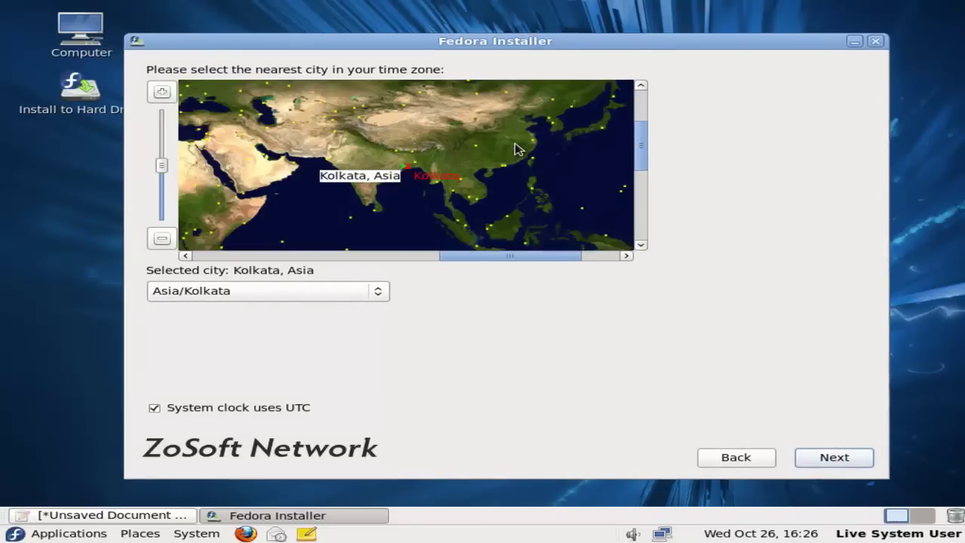
left_click(286, 411)
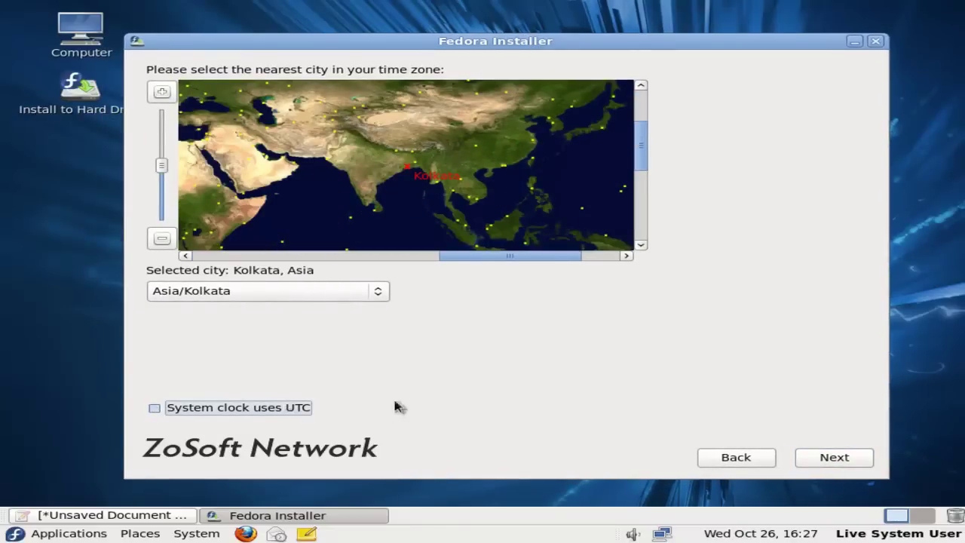
left_click(836, 461)
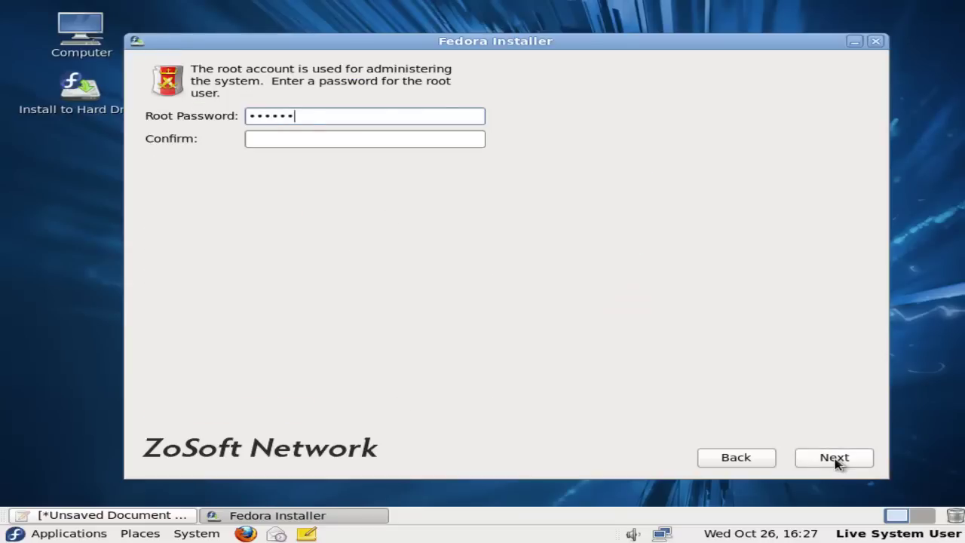
key("Tab")
type("••")
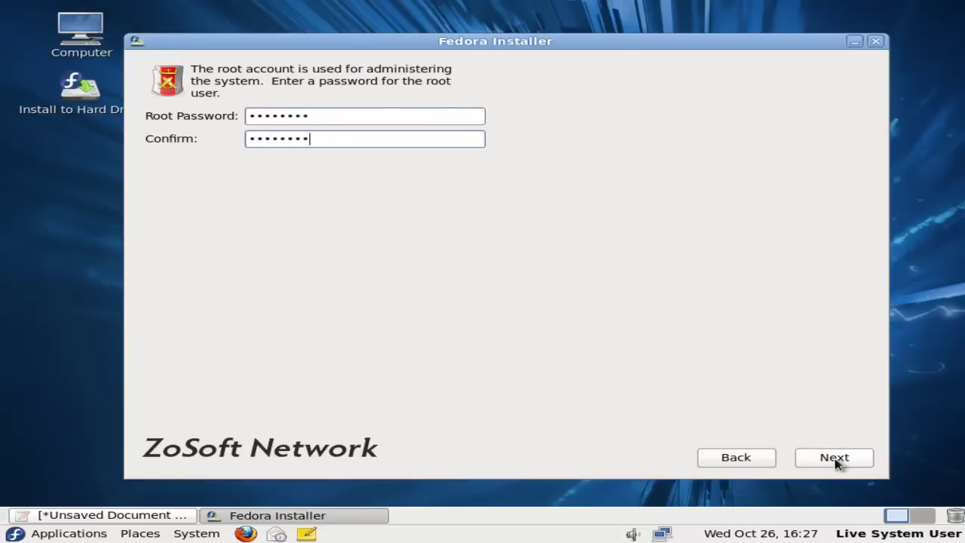
left_click(842, 465)
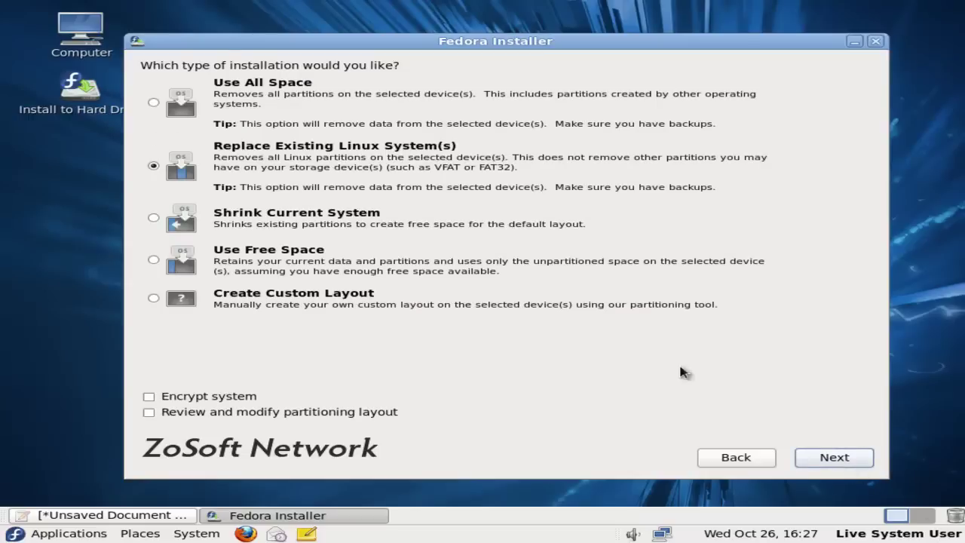
Accept the chosen installation type and write the partition changes to disk
left_click(833, 459)
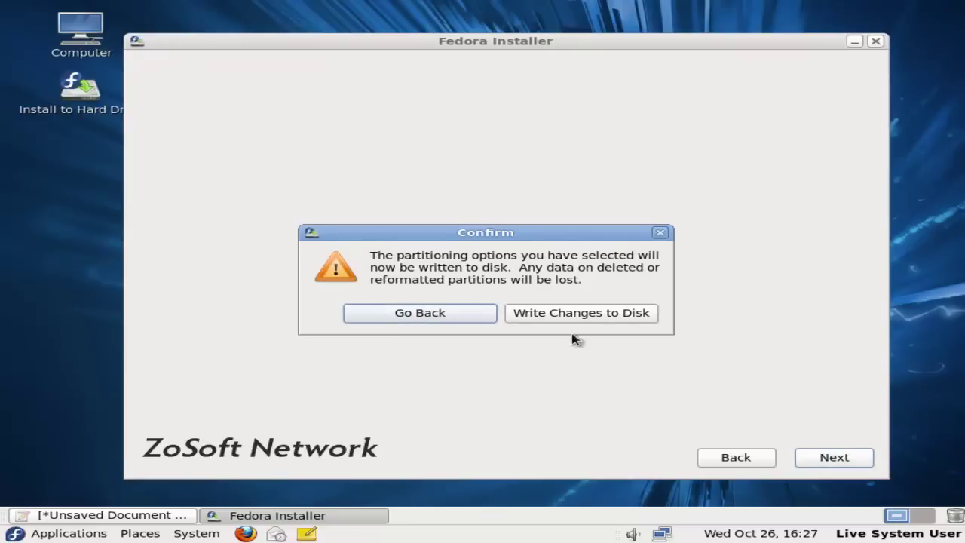
left_click(548, 319)
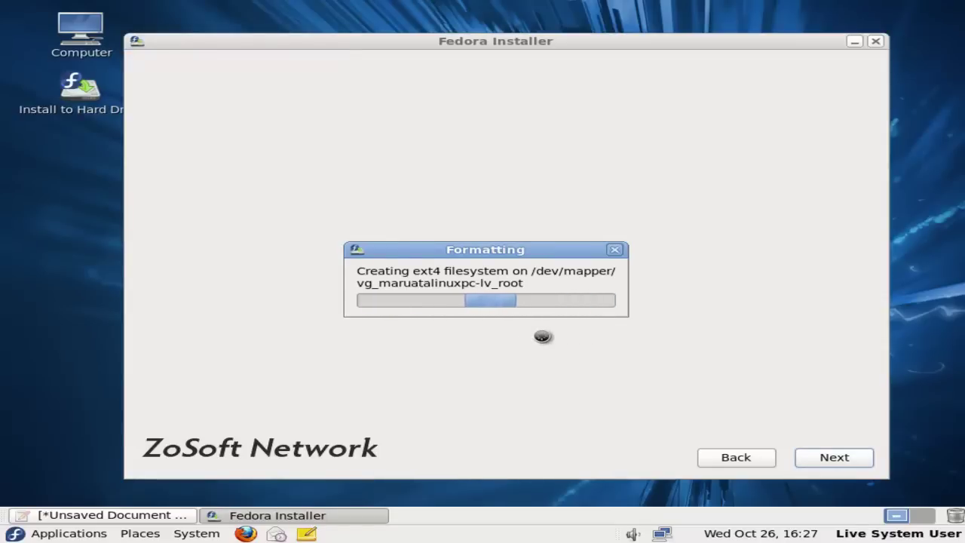
left_click_drag(528, 254, 578, 222)
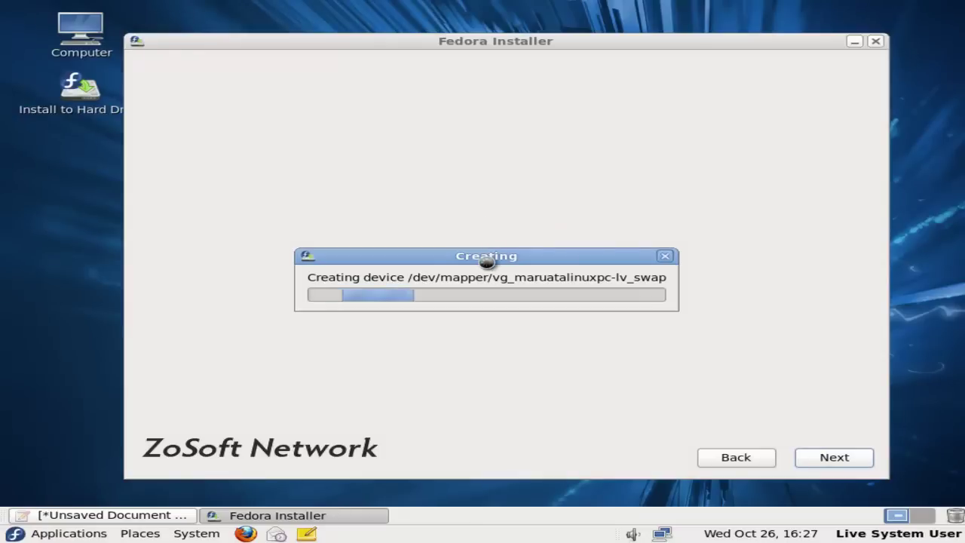
left_click_drag(486, 258, 584, 201)
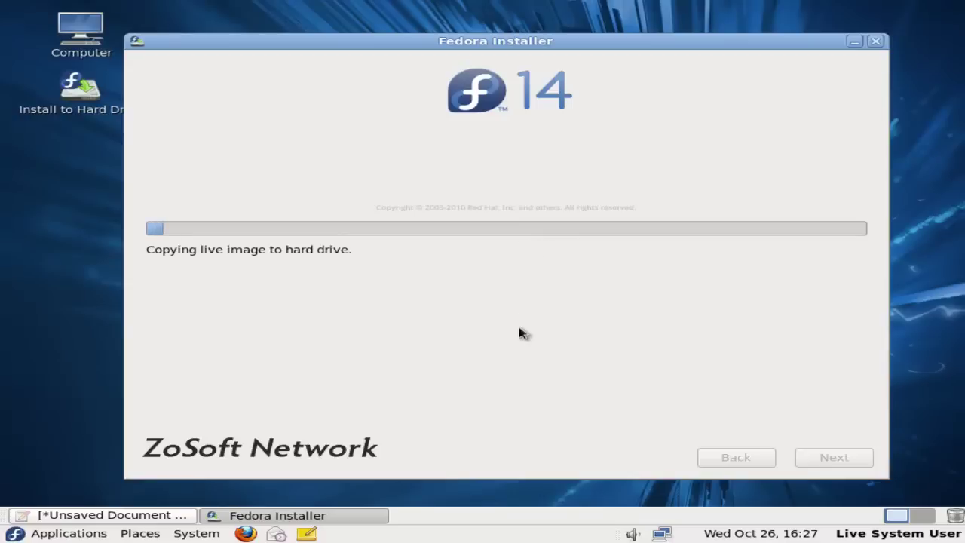
Replace the gedit note with 'We have to wait for untill it finished to instal'
left_click(110, 515)
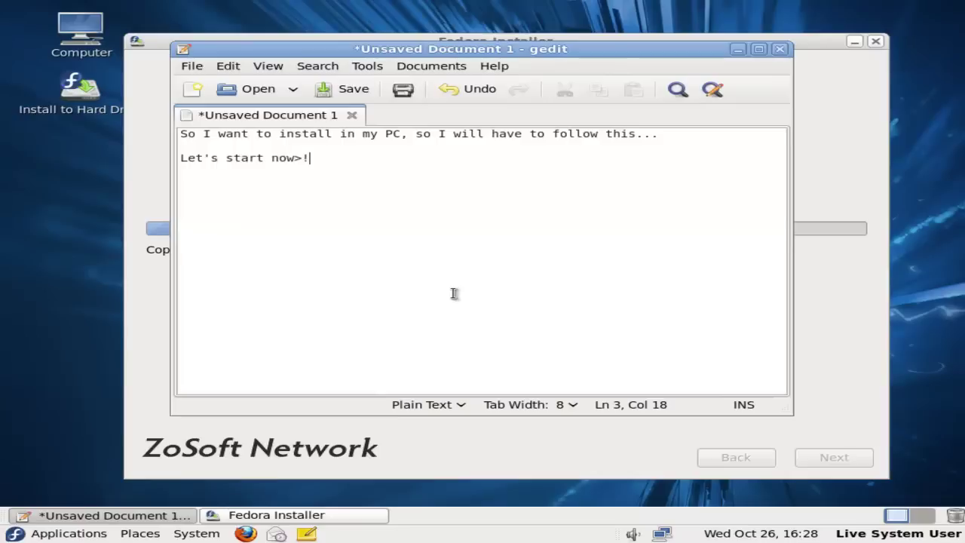
key("ctrl+a")
type("We")
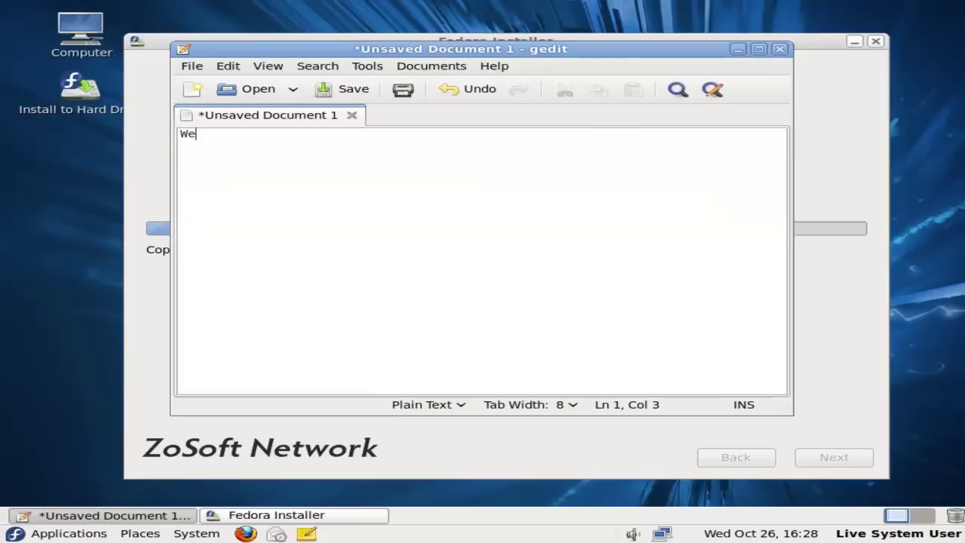
type(" have to wait for ")
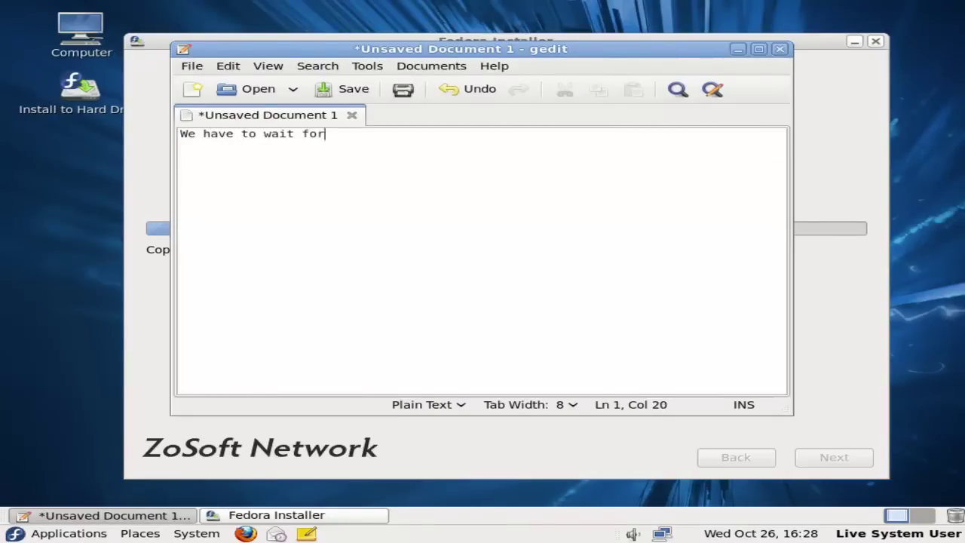
type("untill it finish")
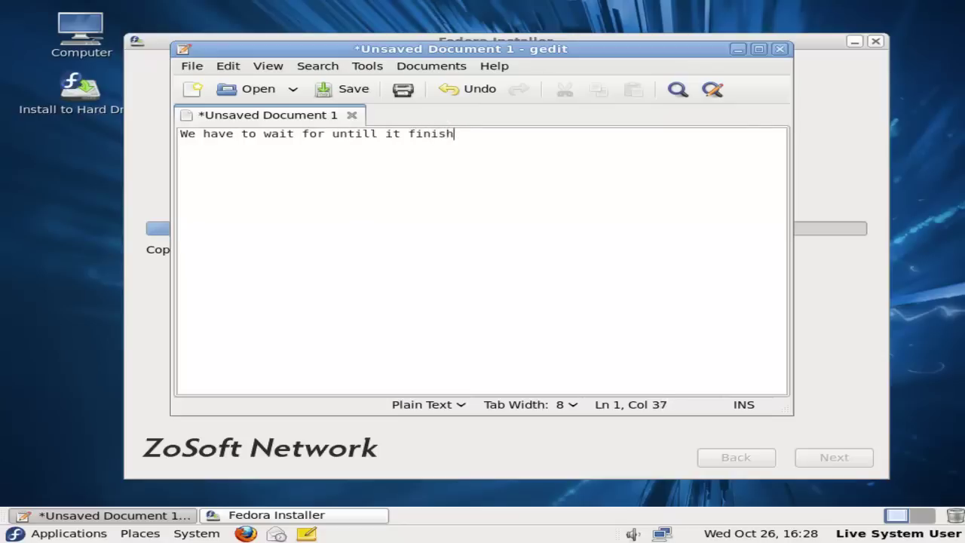
type("ed to install...")
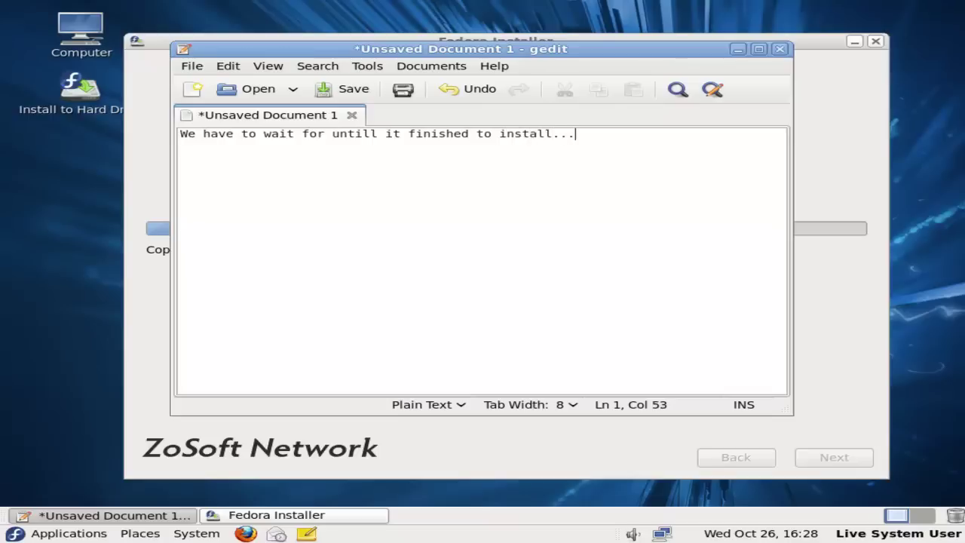
key("ctrl+a")
type("Have patient!  ")
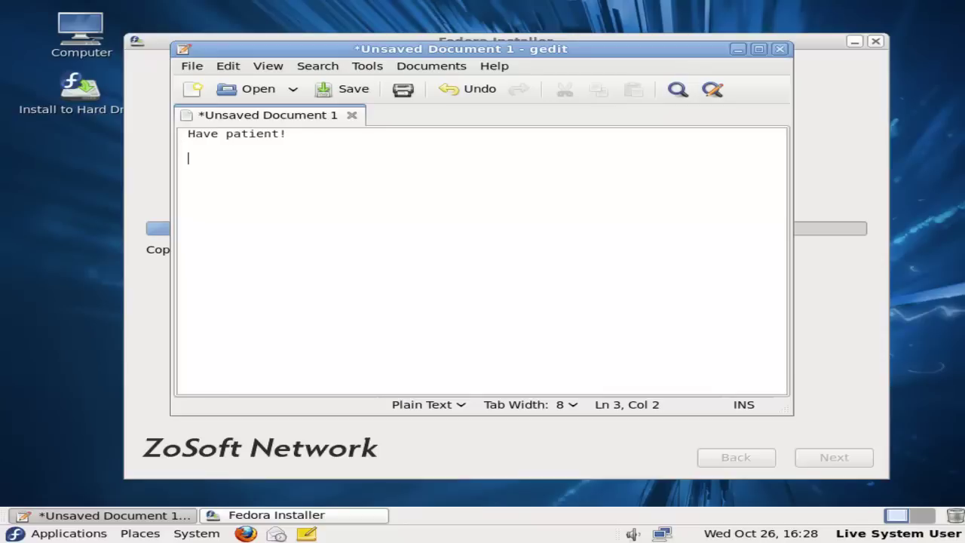
type("  Tutorial Prepared by")
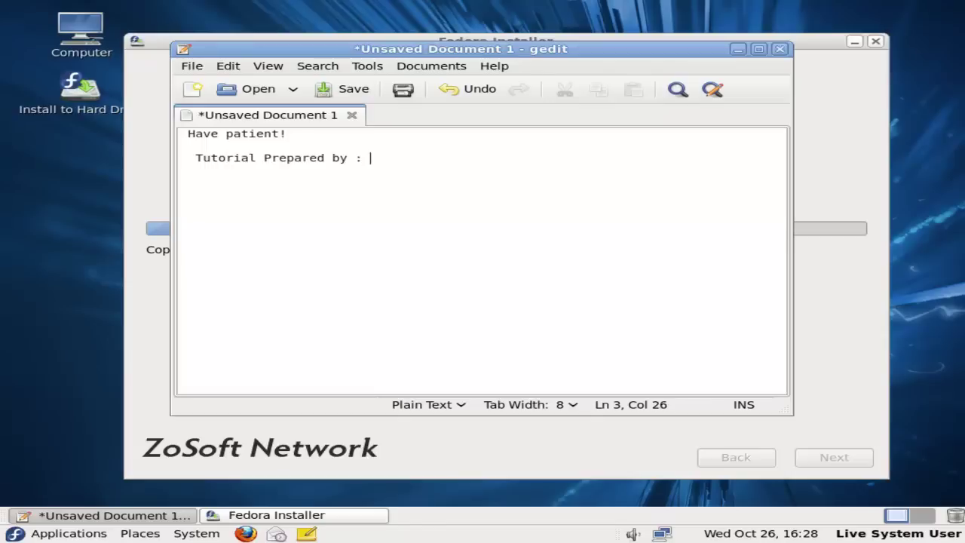
type(" : Mr. Vanlalruata Hnamte                          ")
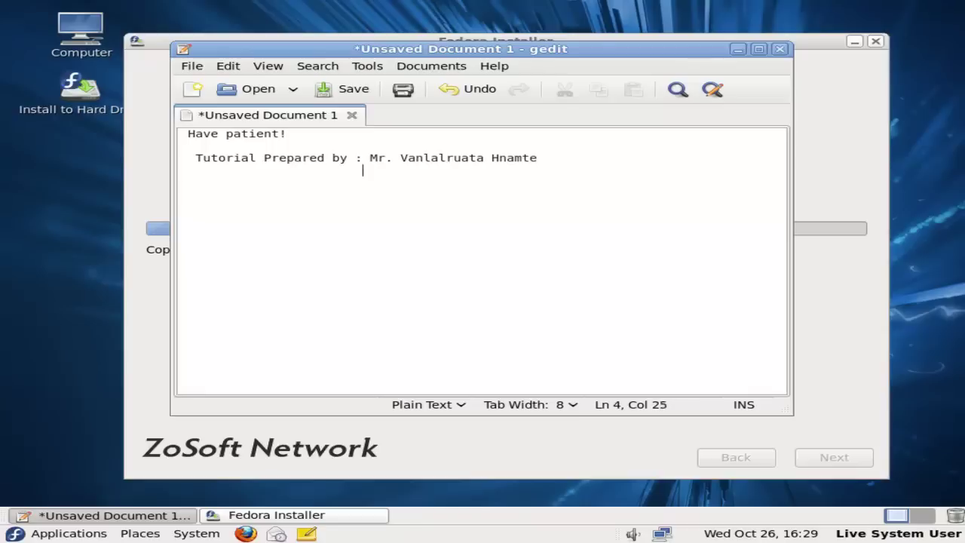
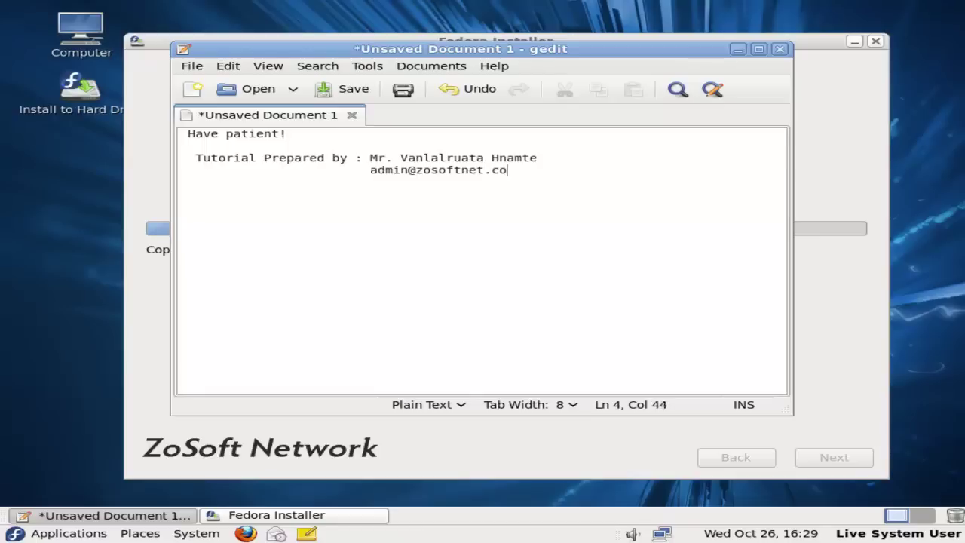
key("Return")
key("Tab")
key("Tab")
key("Tab")
key("BackSpace")
type("www.zosoftnet")
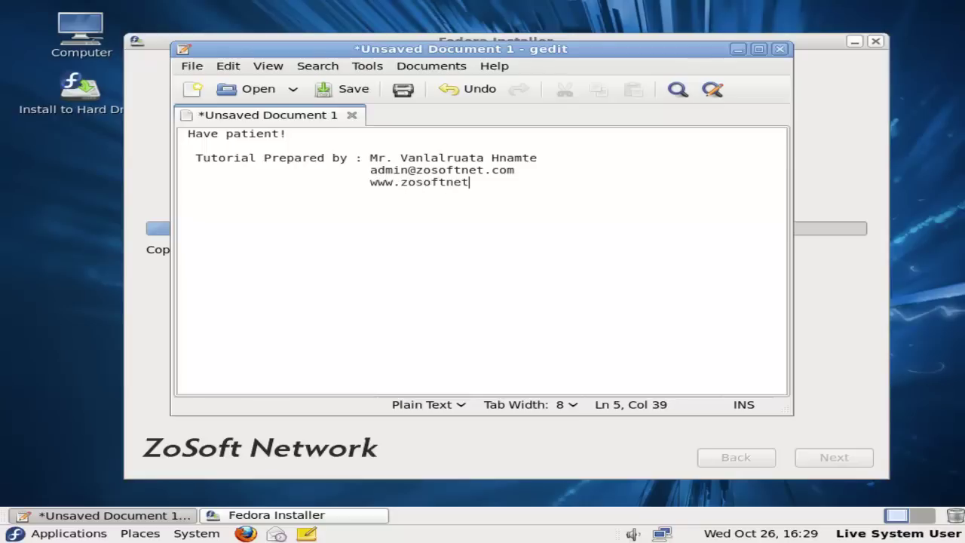
type(".com")
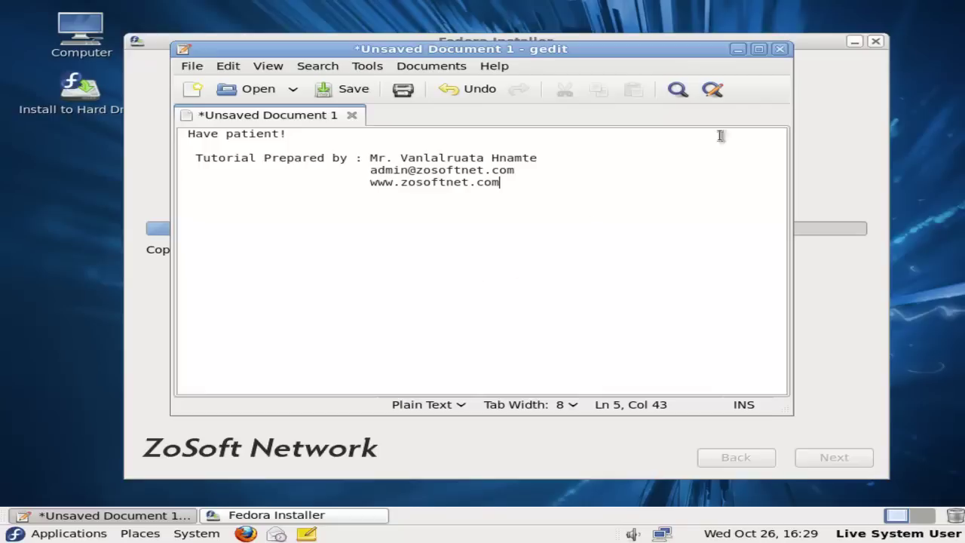
key("Return")
key("Return")
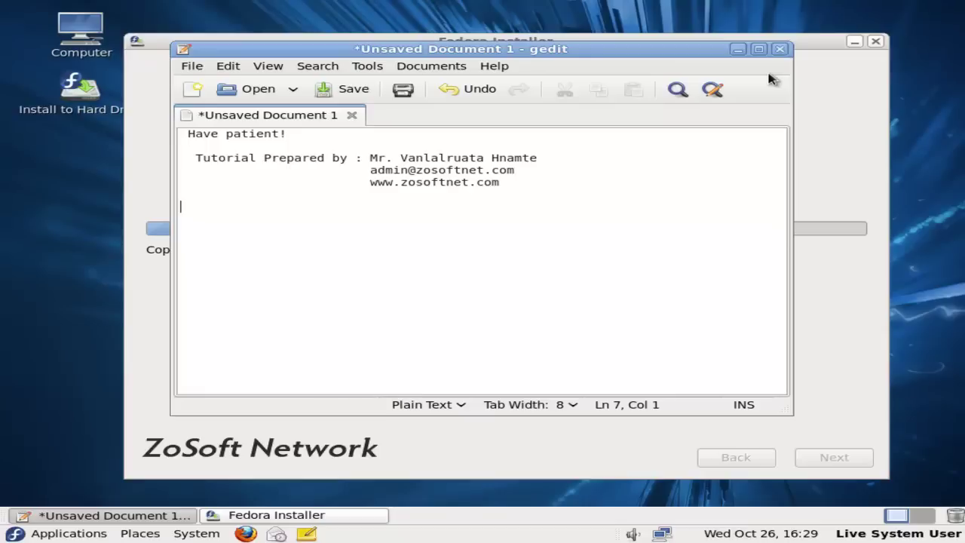
Close the gedit note, then close the installer once installation completes
left_click(780, 48)
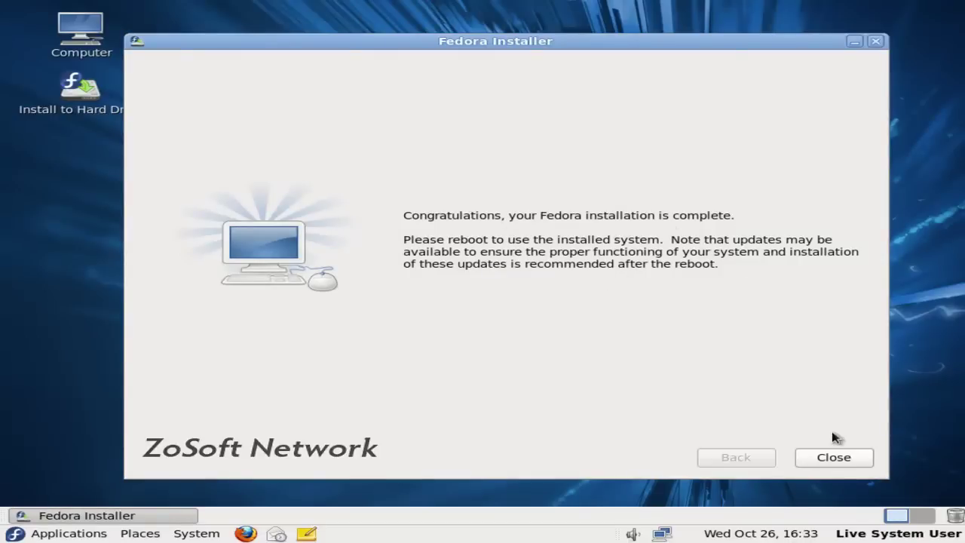
left_click(833, 457)
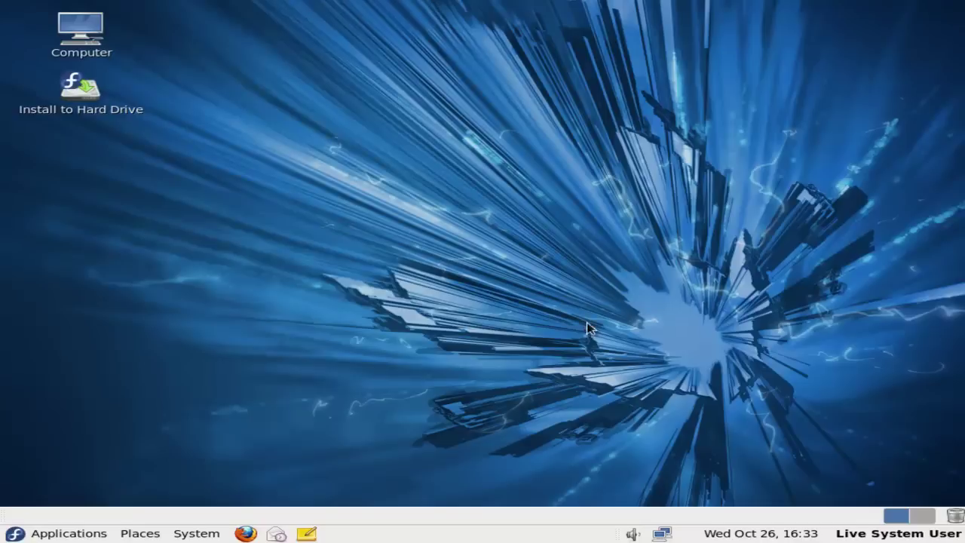
Use the desktop's Change Desktop Background to apply the light-blue wave wallpaper, then close
right_click(567, 304)
left_click(485, 303)
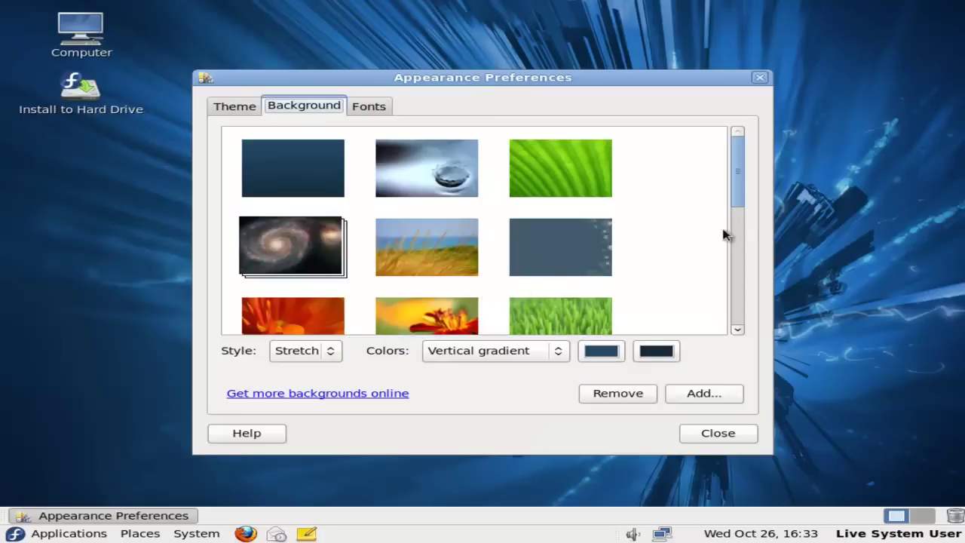
left_click_drag(741, 198, 752, 323)
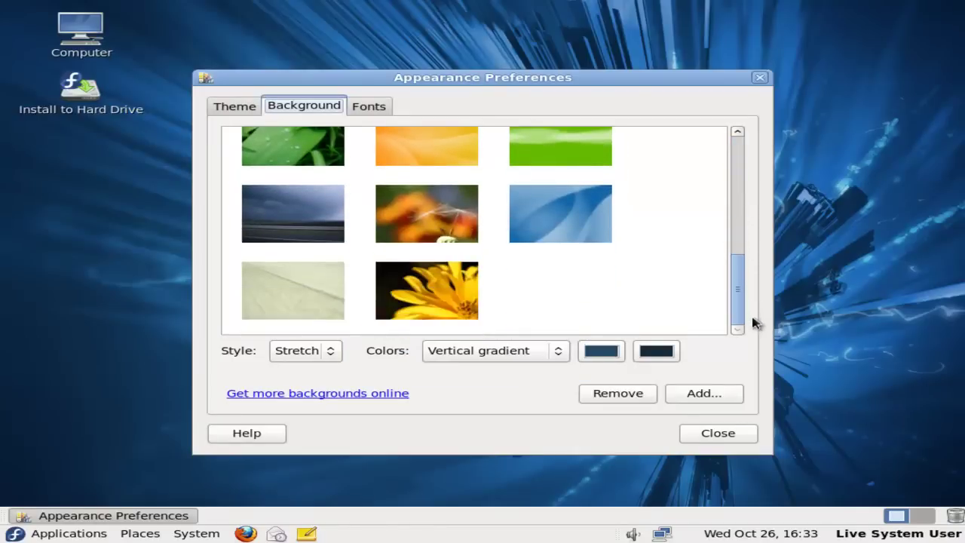
left_click(566, 219)
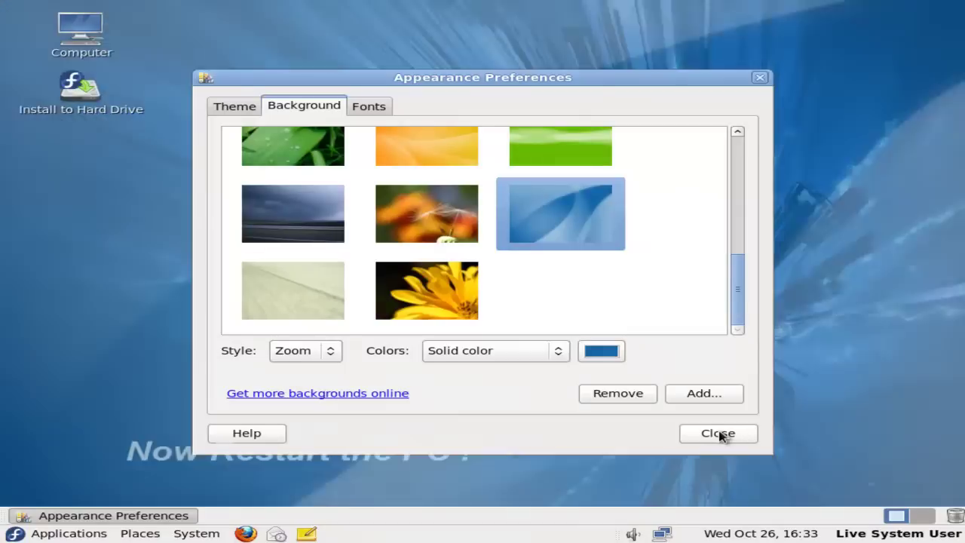
left_click(720, 433)
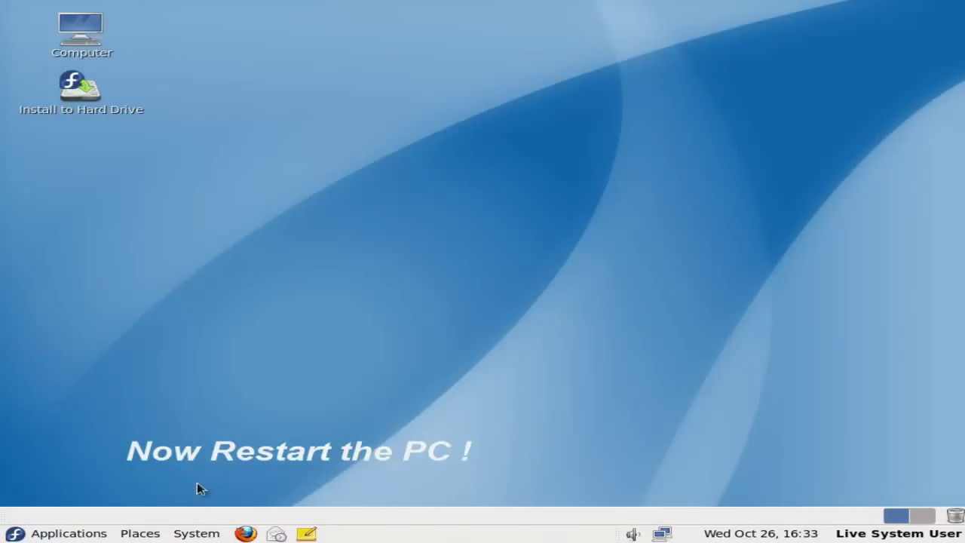
Shut down the live session, then advance past the Setup Agent's Welcome and License Information
left_click(194, 533)
left_click(220, 513)
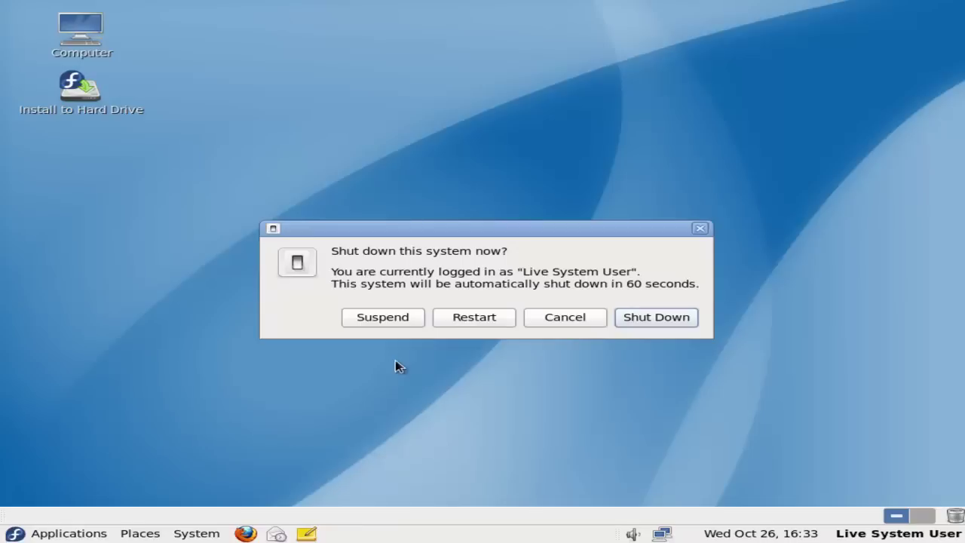
left_click_drag(505, 232, 491, 208)
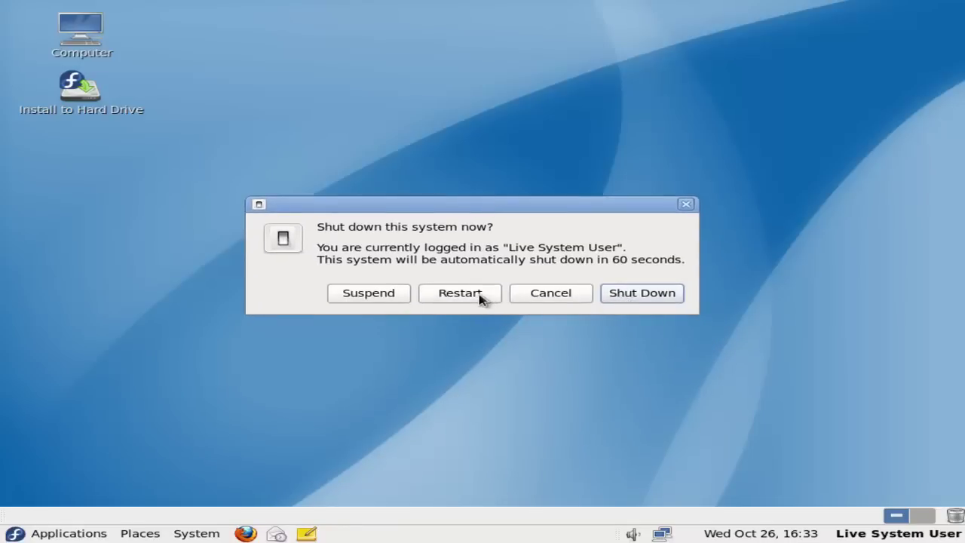
left_click(634, 297)
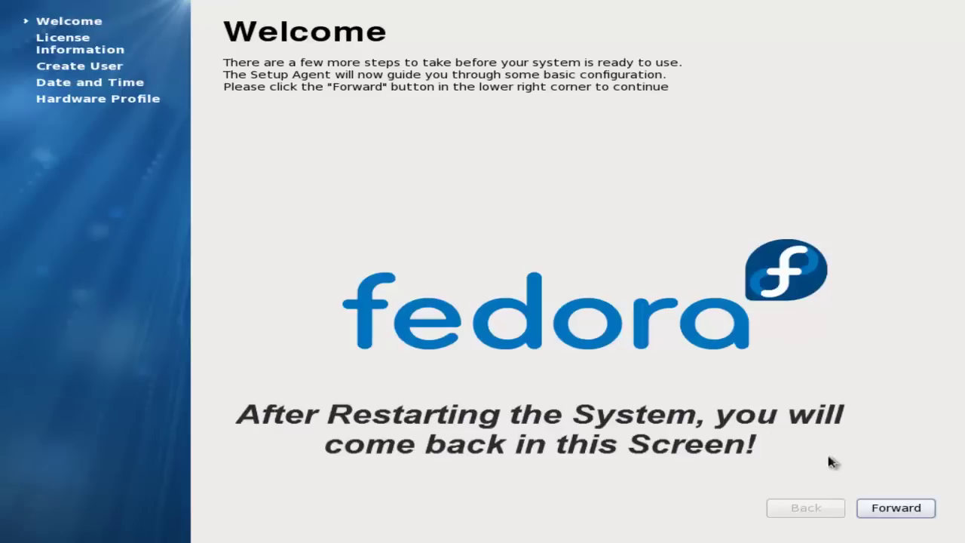
left_click(902, 508)
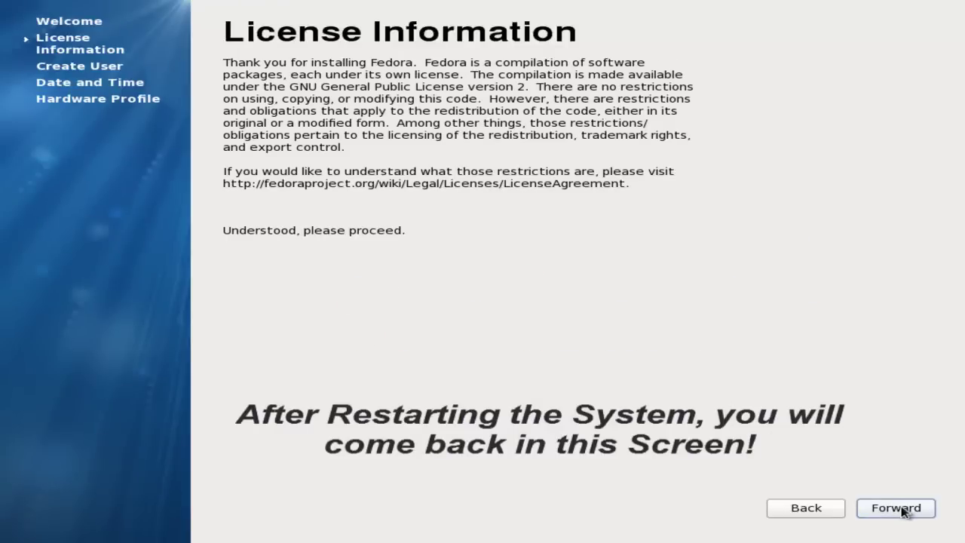
left_click(902, 508)
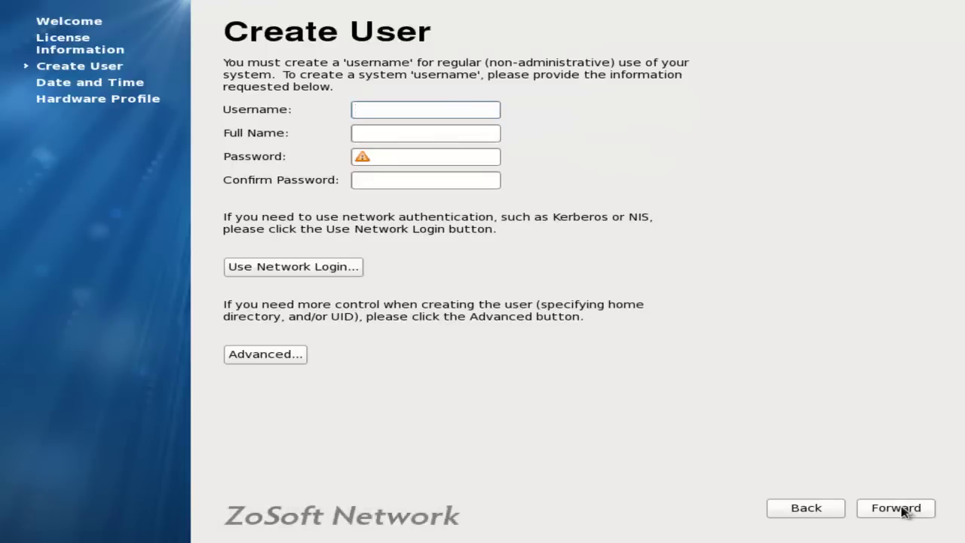
Create a user with username, full name and password, accept date and time, and finish setup
type("maruata")
key("Tab")
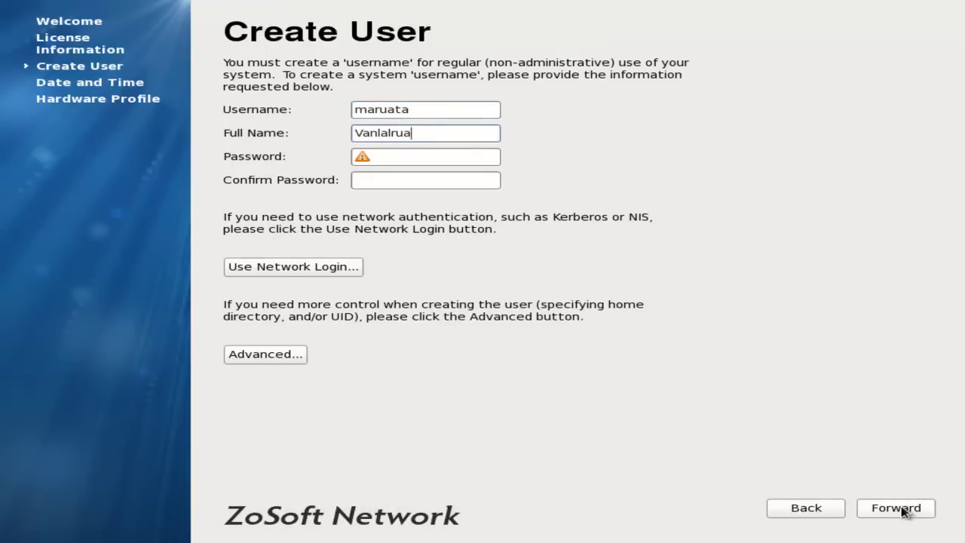
type("Vanlalruata Hnamt")
key("Tab")
type("••••••••")
key("Tab")
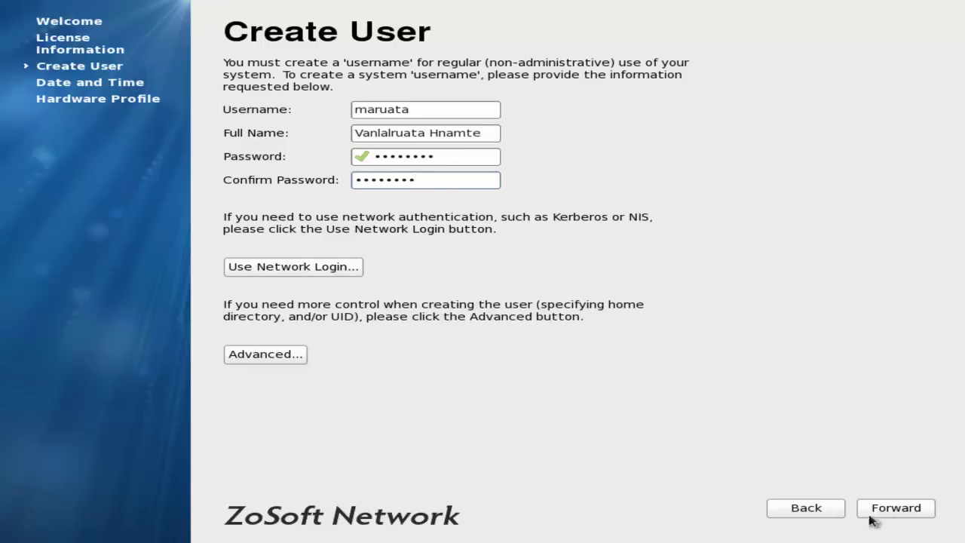
left_click(891, 514)
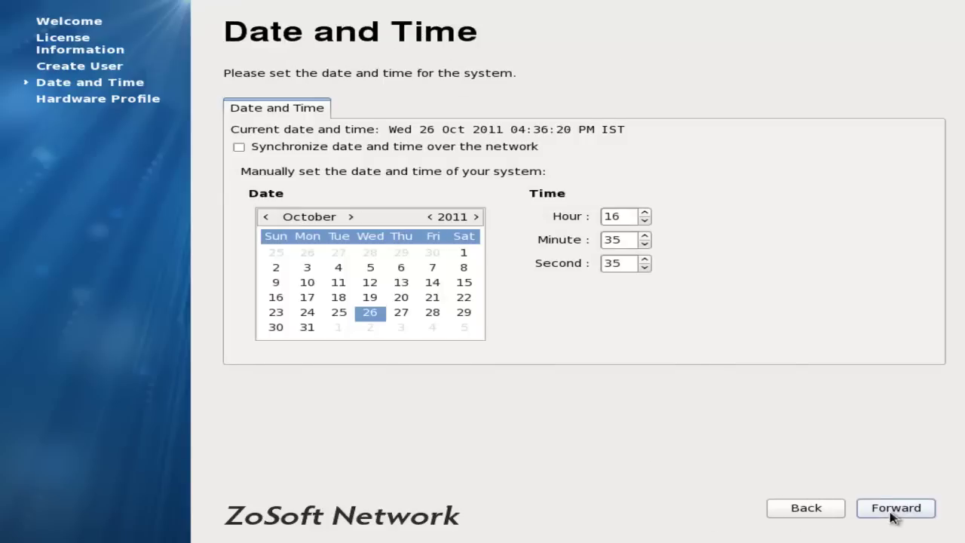
left_click(893, 516)
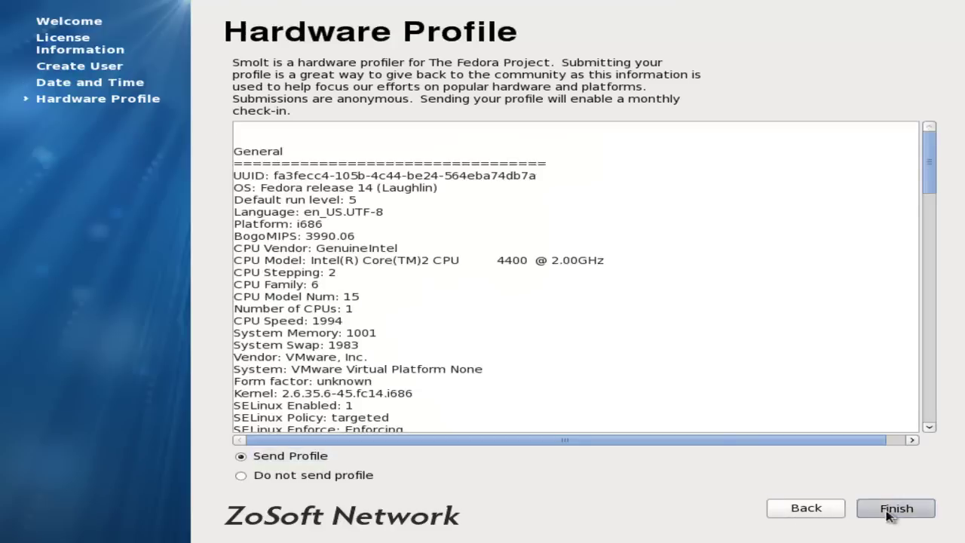
left_click(890, 509)
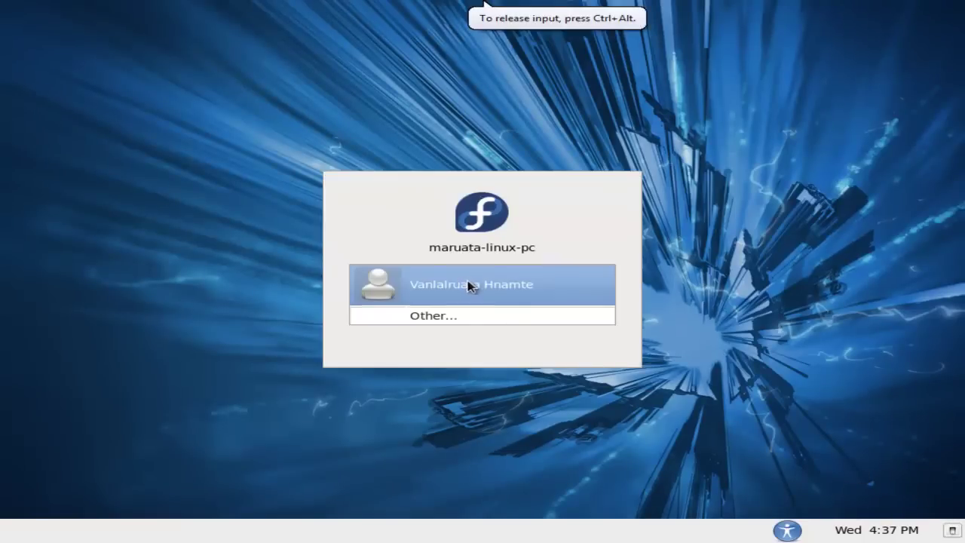
Select the new user at the GDM screen, enter the password and log in
left_click(469, 286)
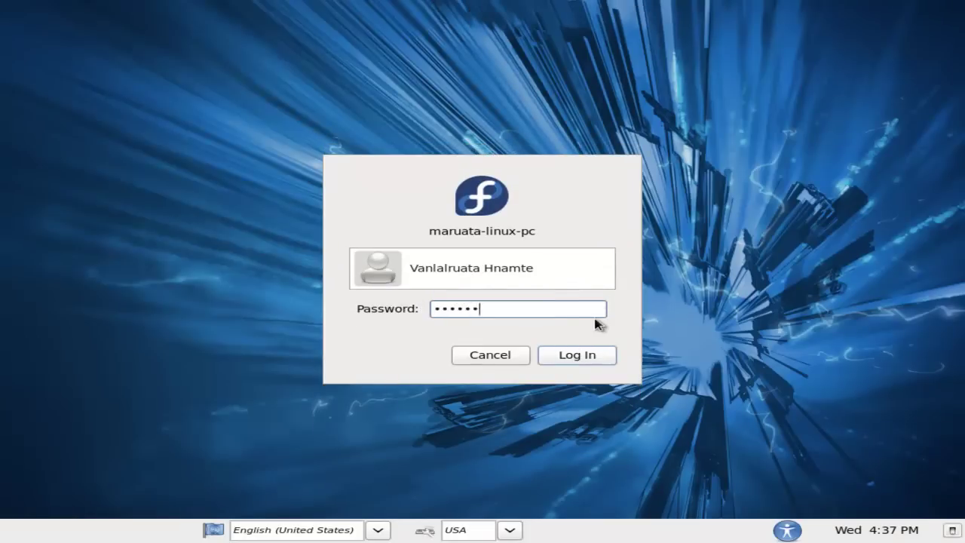
left_click(581, 353)
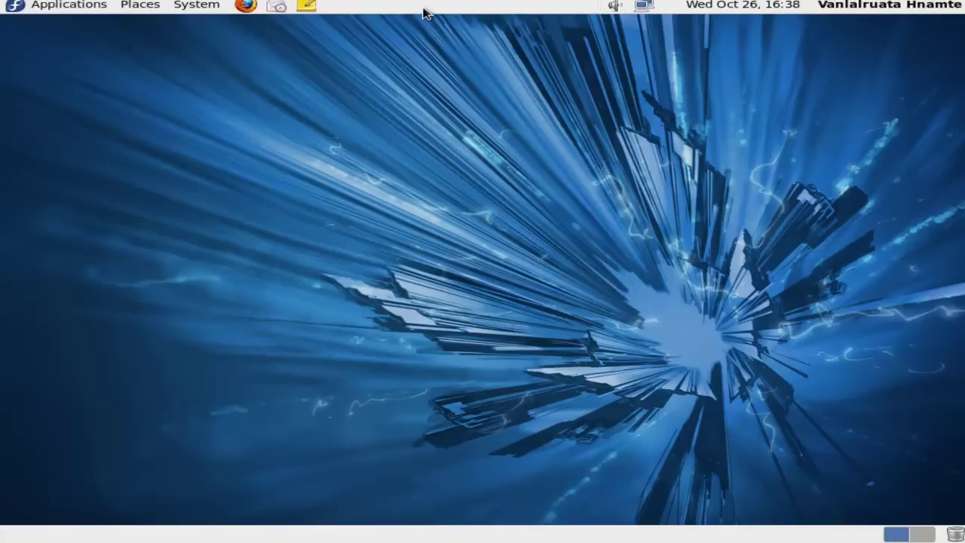
Move the top panel to the bottom of the screen through Panel Properties
right_click(424, 13)
left_click(463, 69)
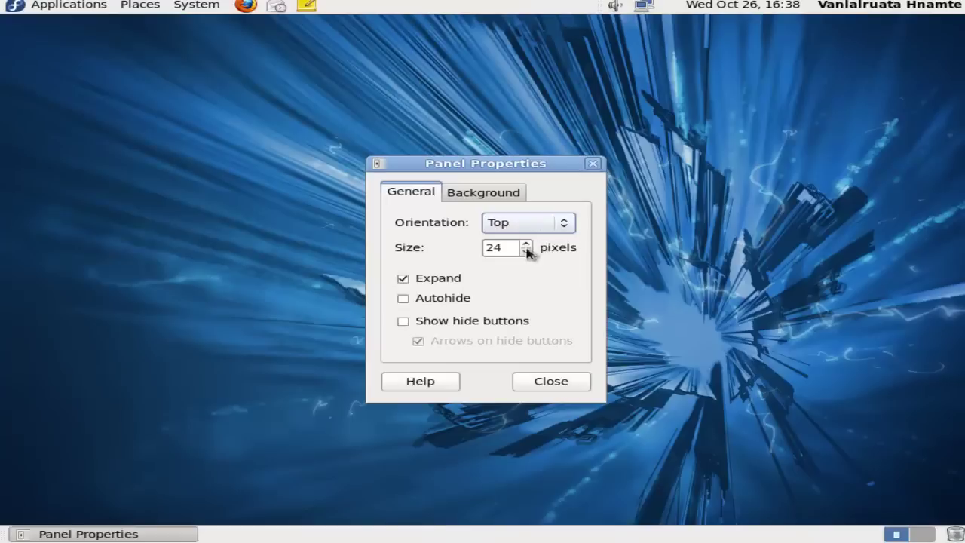
left_click(560, 222)
left_click(556, 239)
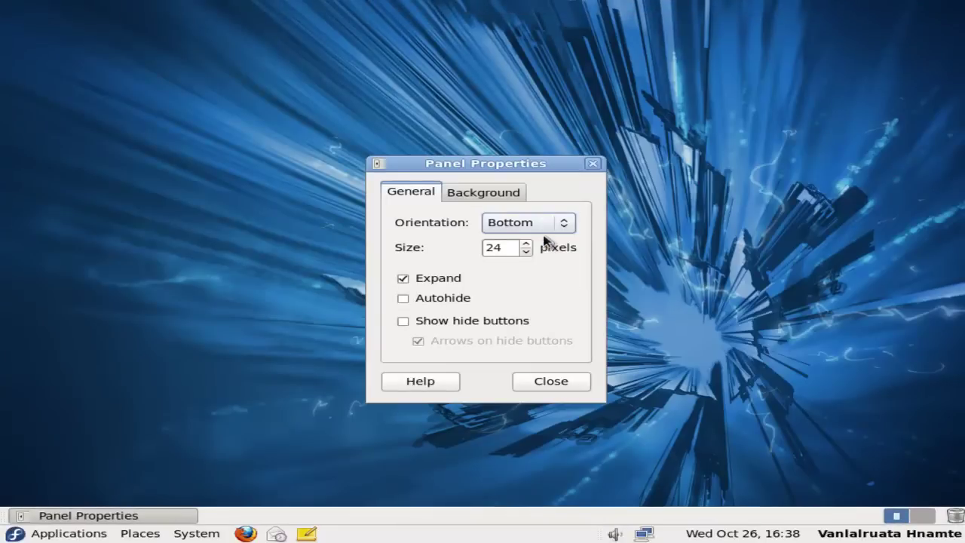
left_click(539, 383)
Set the blue bubbles wallpaper and apply the Clearlooks theme in Appearance Preferences
right_click(317, 136)
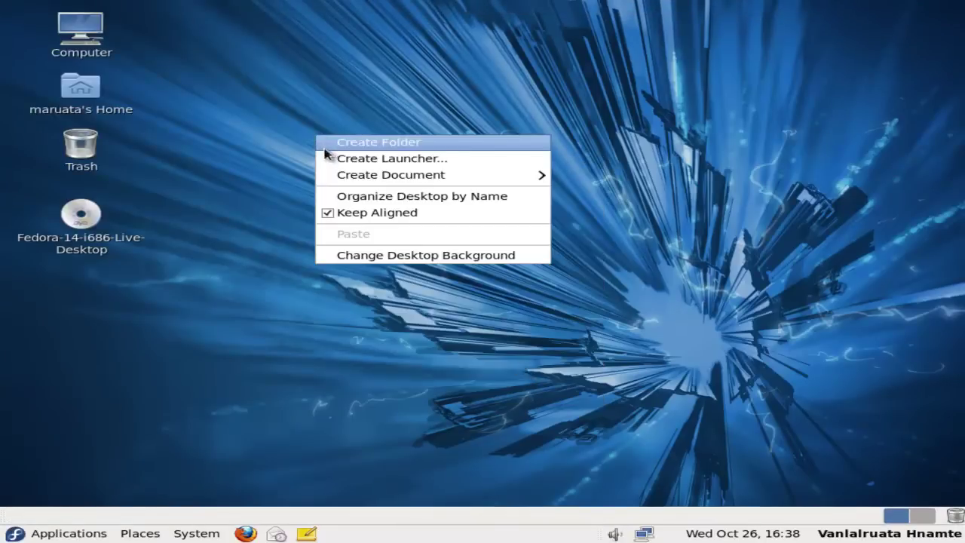
left_click(394, 255)
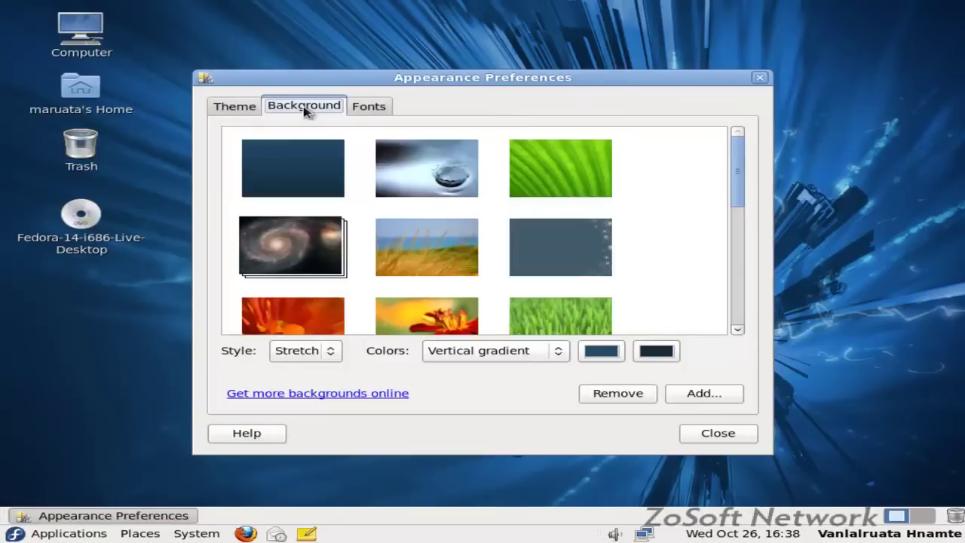
left_click_drag(745, 179, 750, 262)
left_click(273, 178)
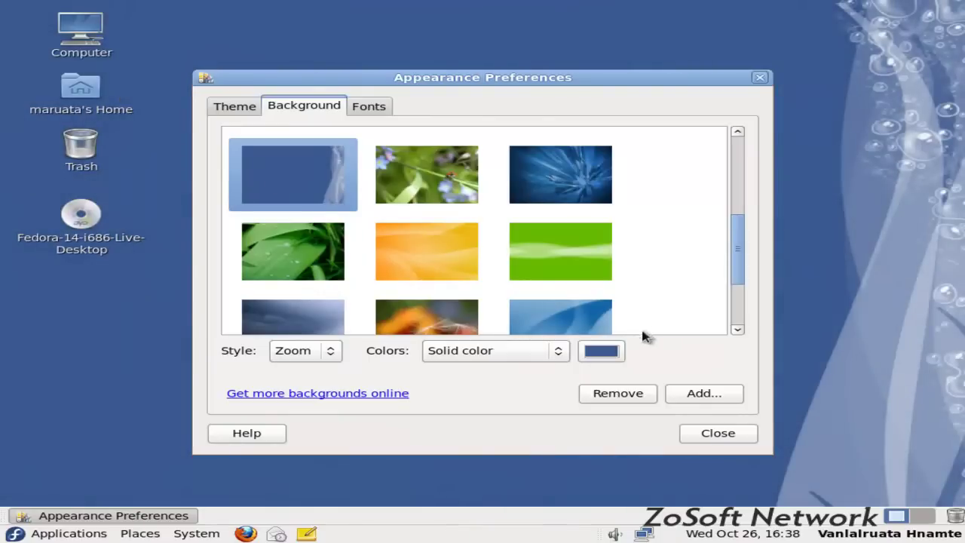
left_click(558, 316)
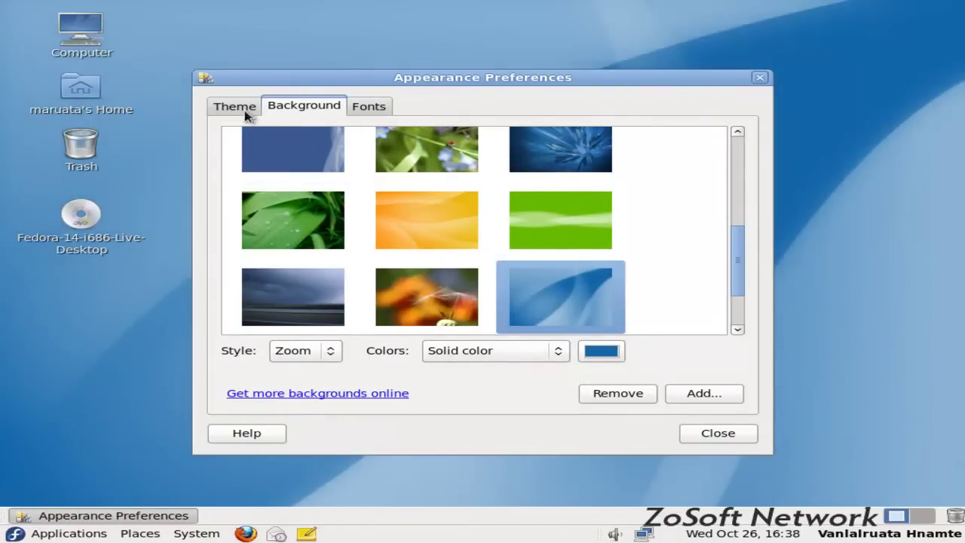
left_click(245, 113)
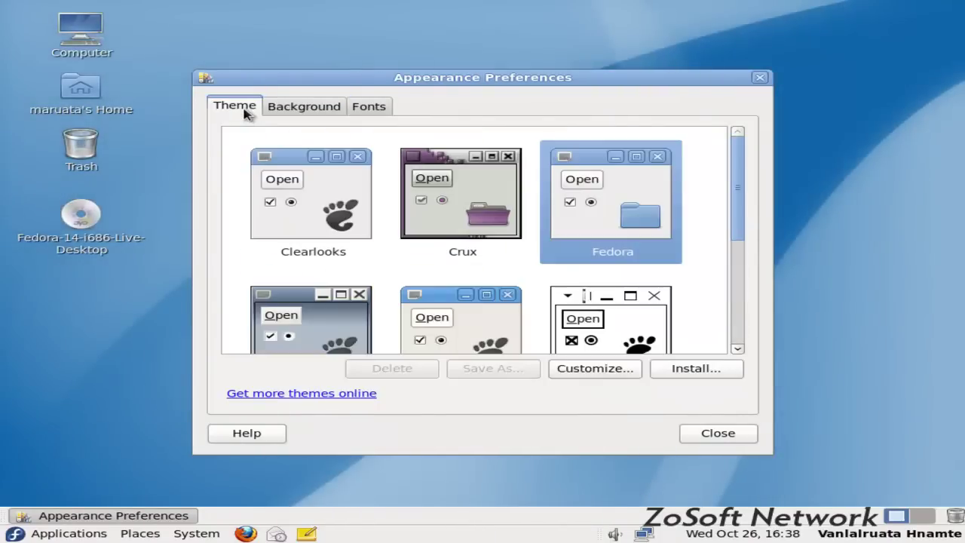
left_click(329, 211)
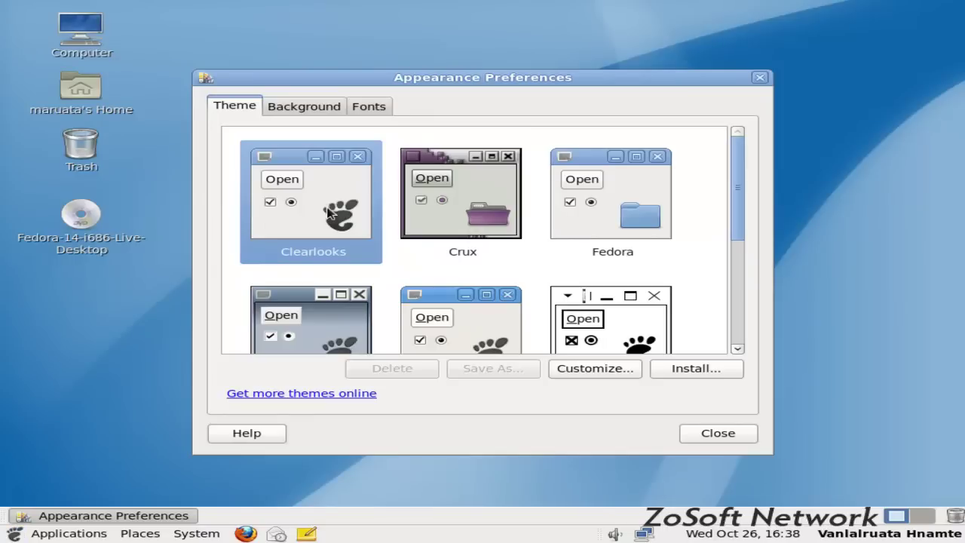
Close the appearance settings, launch Firefox from Applications > Internet, and minimize it
left_click(712, 432)
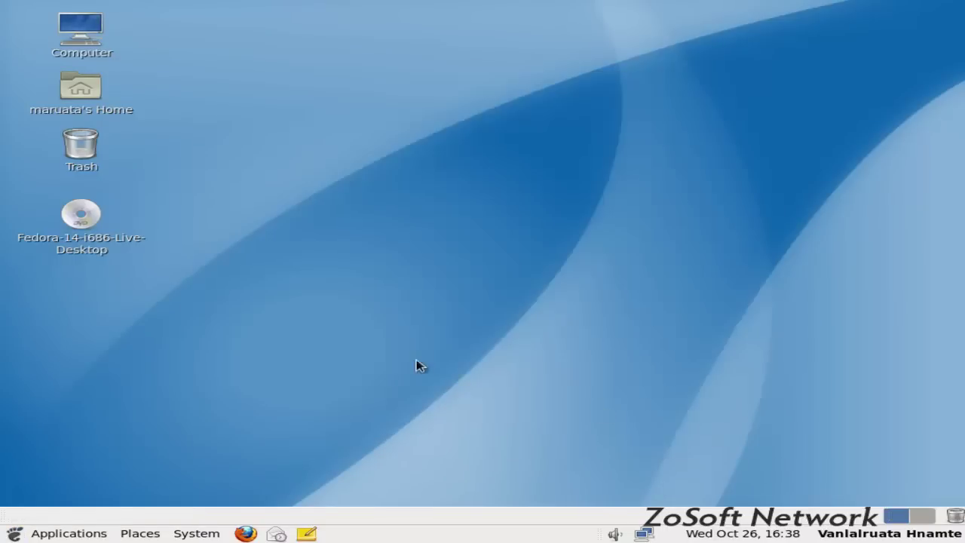
left_click(67, 537)
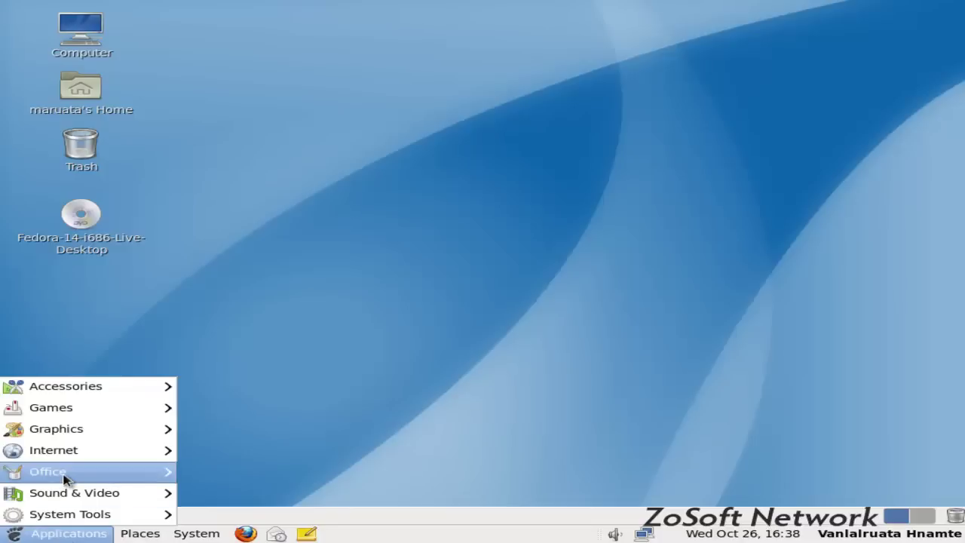
mouse_move(65, 479)
mouse_move(73, 455)
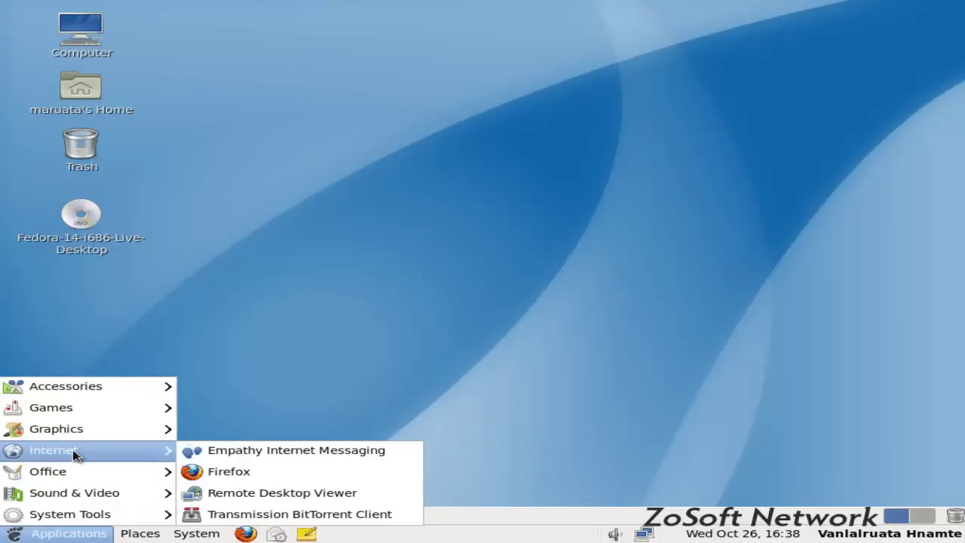
left_click(221, 470)
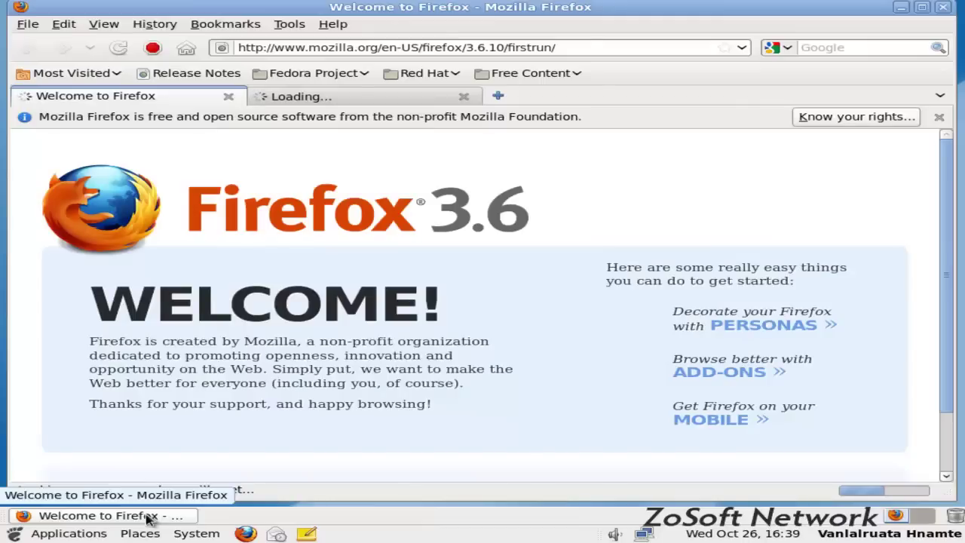
left_click(146, 515)
Eject the live DVD from its desktop icon's context menu
right_click(88, 216)
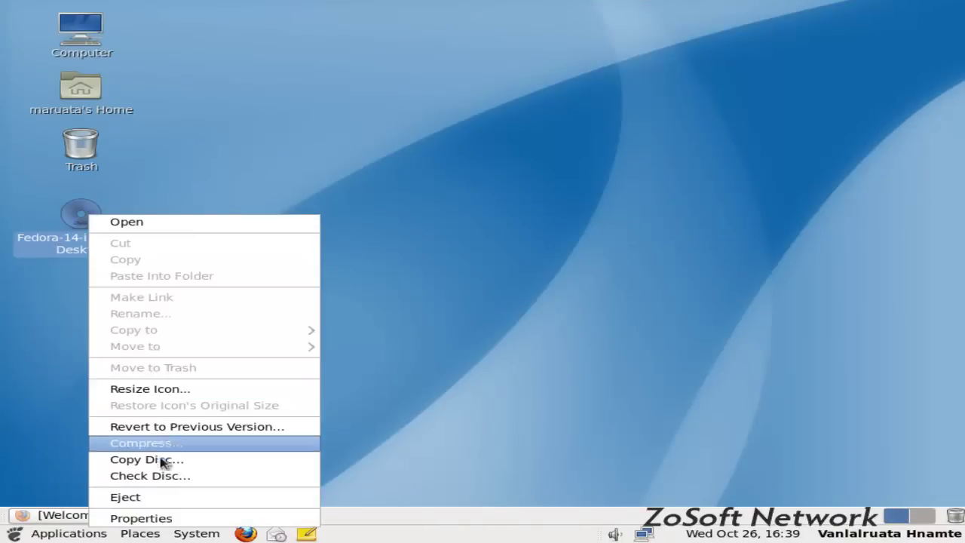
left_click(169, 497)
right_click(241, 145)
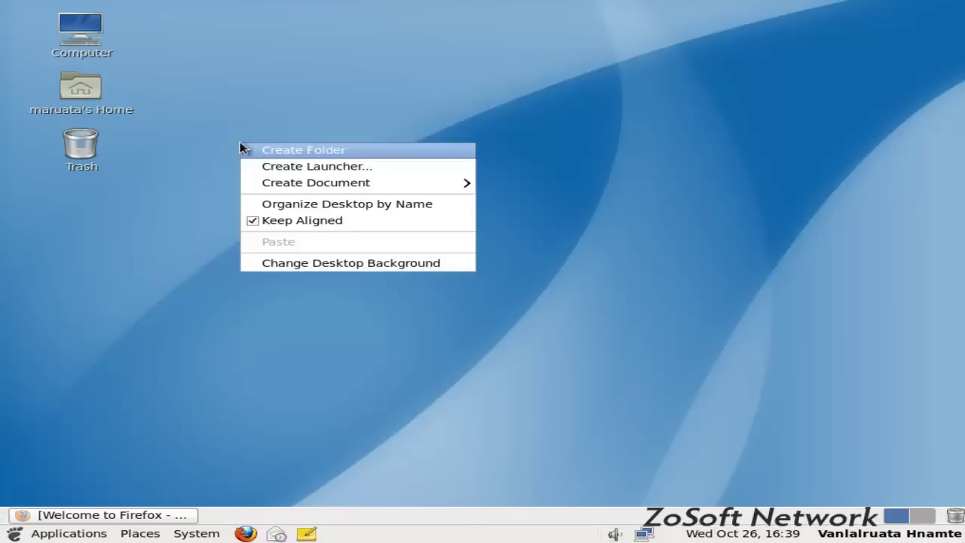
left_click(181, 241)
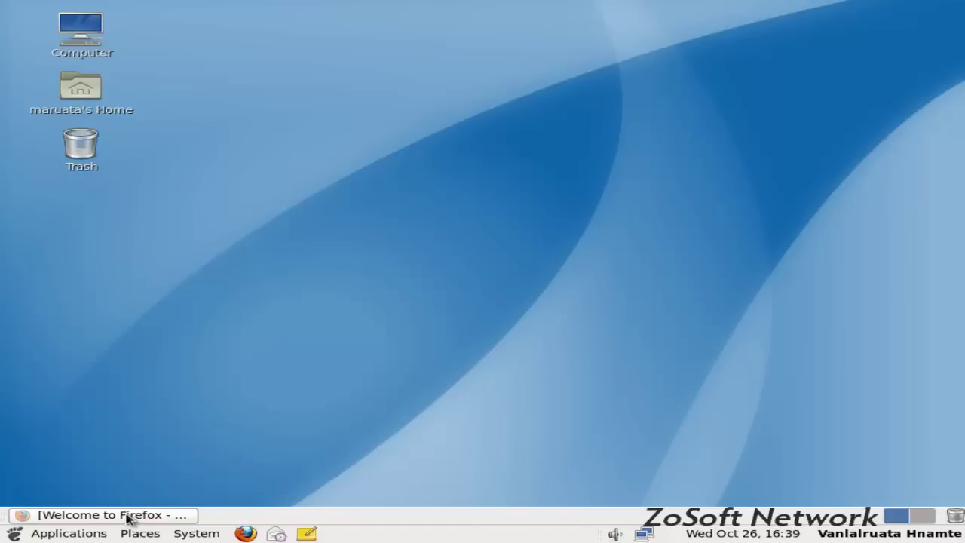
Restore and maximize Firefox, show the Fedora Project start page, and focus the address bar
left_click(126, 516)
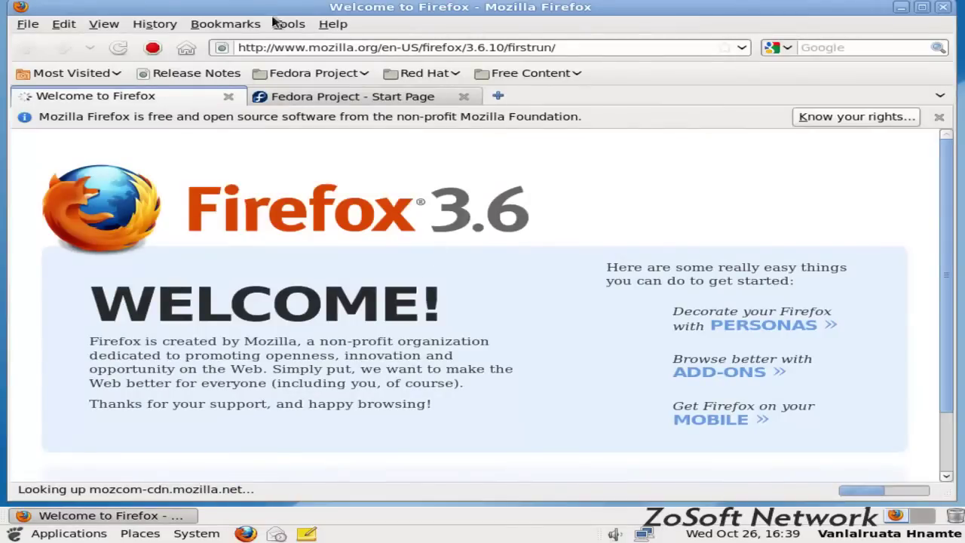
double_click(292, 10)
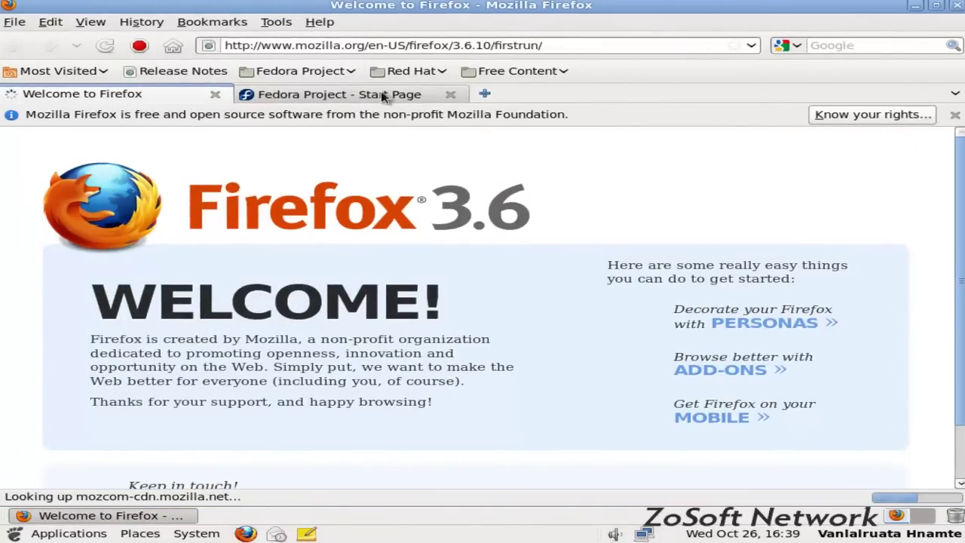
left_click(374, 94)
left_click(420, 45)
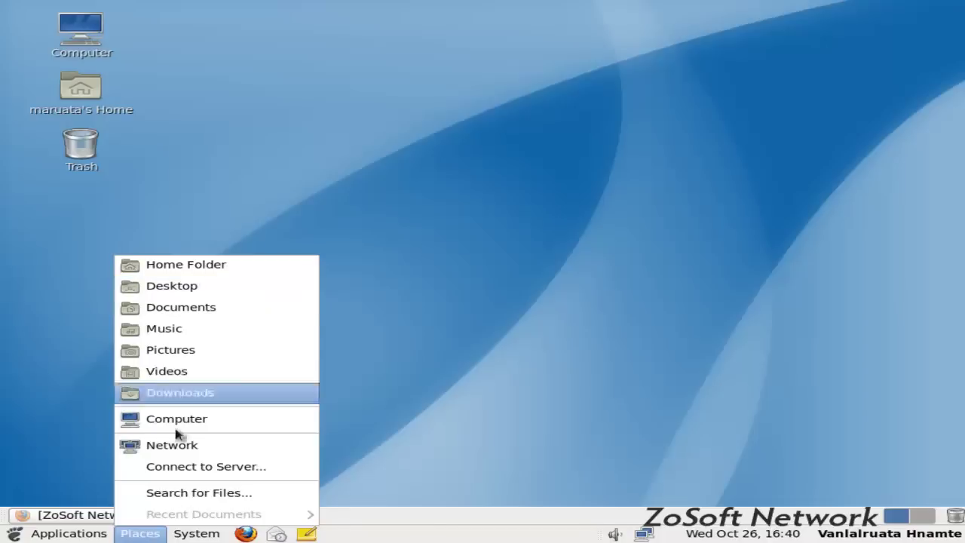
mouse_move(200, 537)
mouse_move(15, 523)
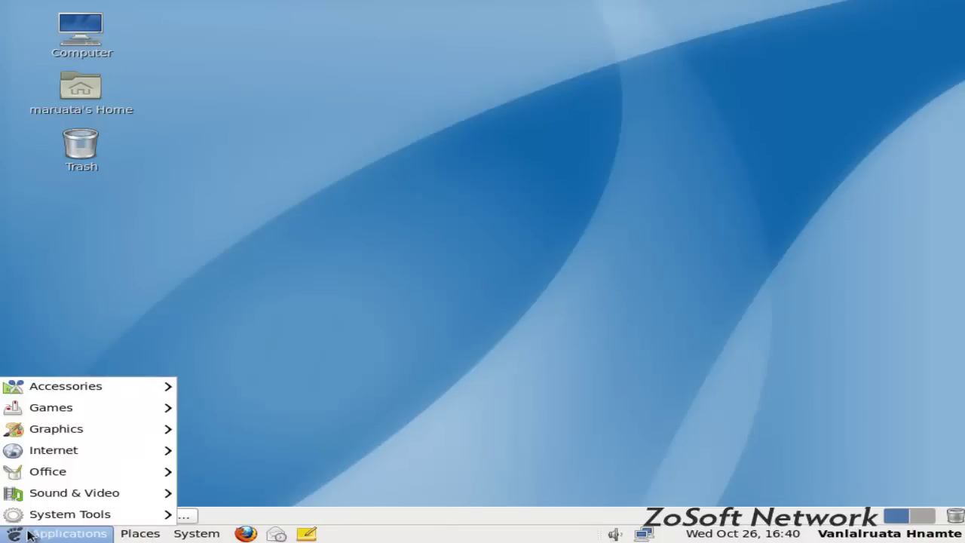
mouse_move(78, 387)
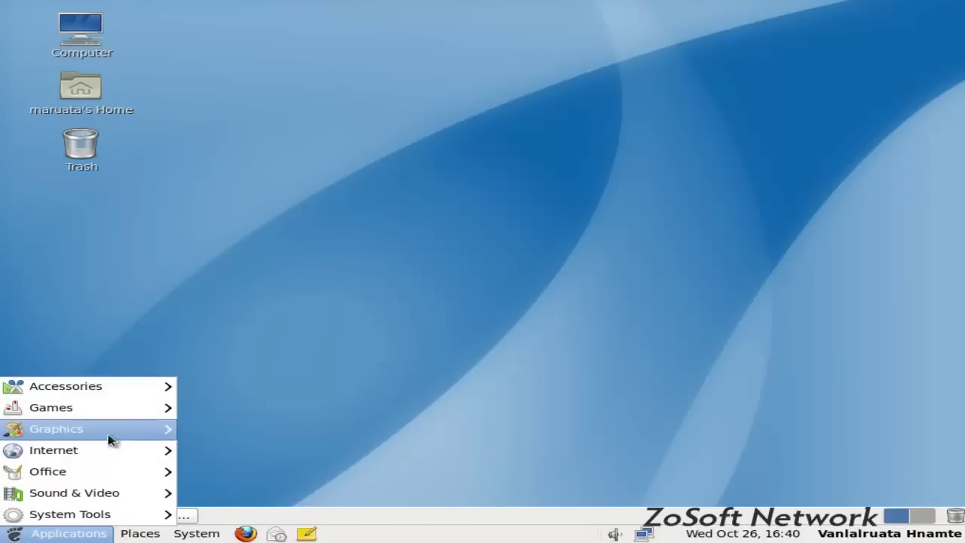
mouse_move(161, 414)
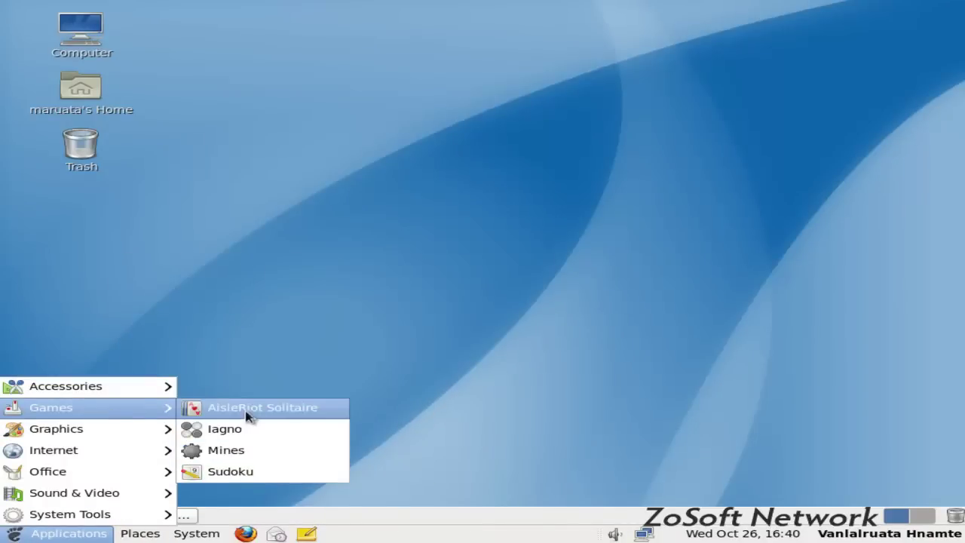
left_click(237, 473)
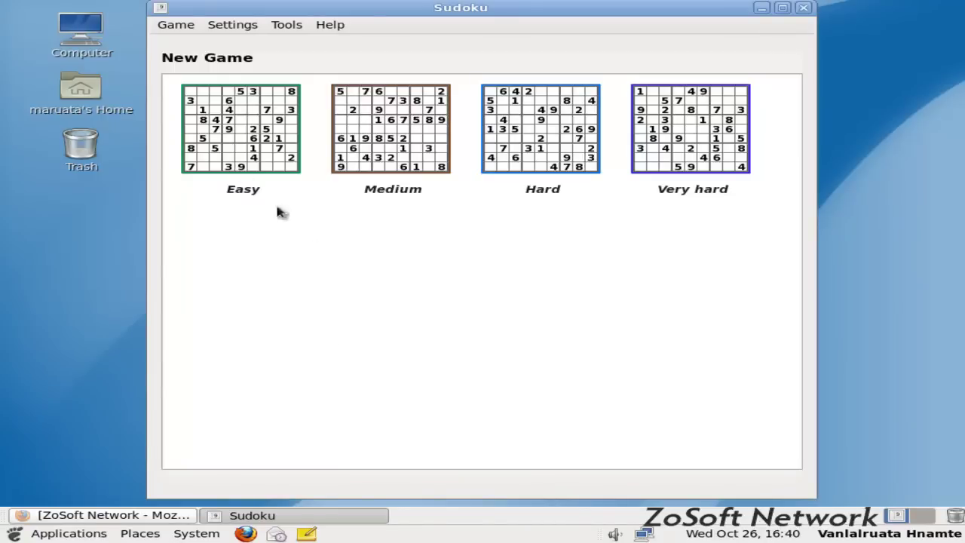
left_click(230, 147)
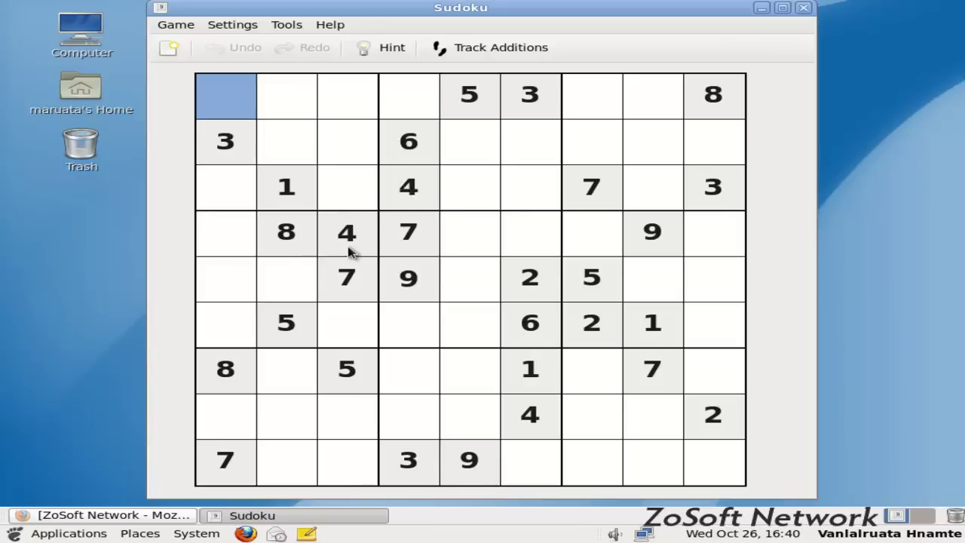
left_click(217, 195)
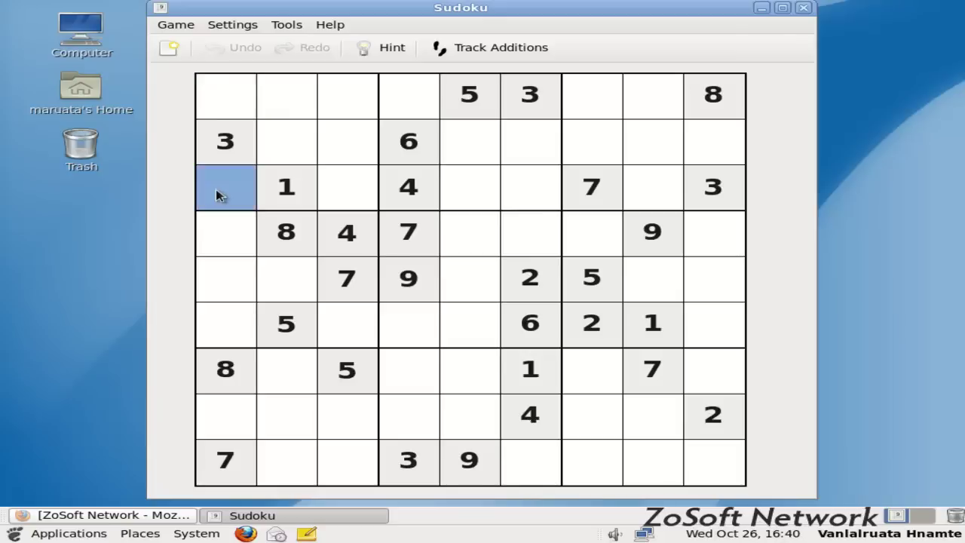
left_click(217, 195)
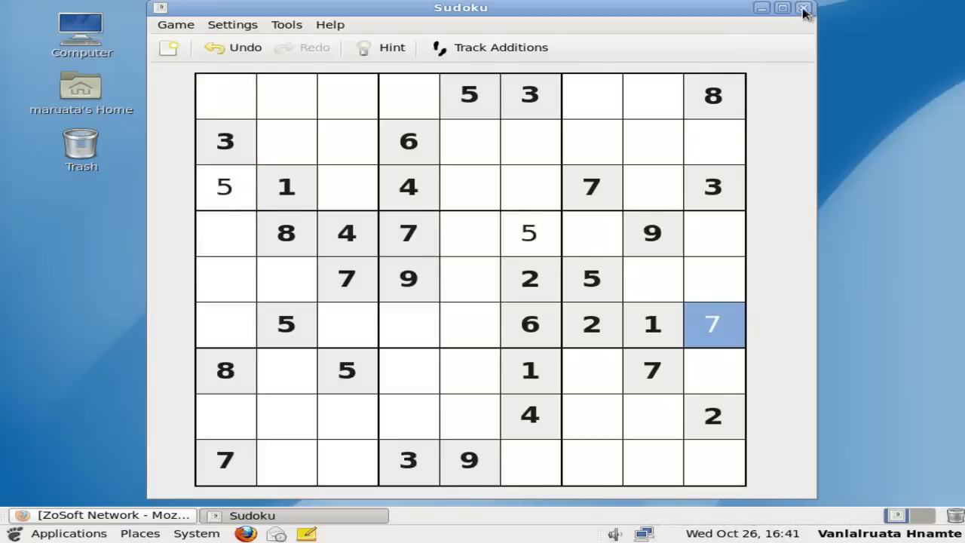
Close Sudoku and launch Software Update from System > Administration
left_click(804, 11)
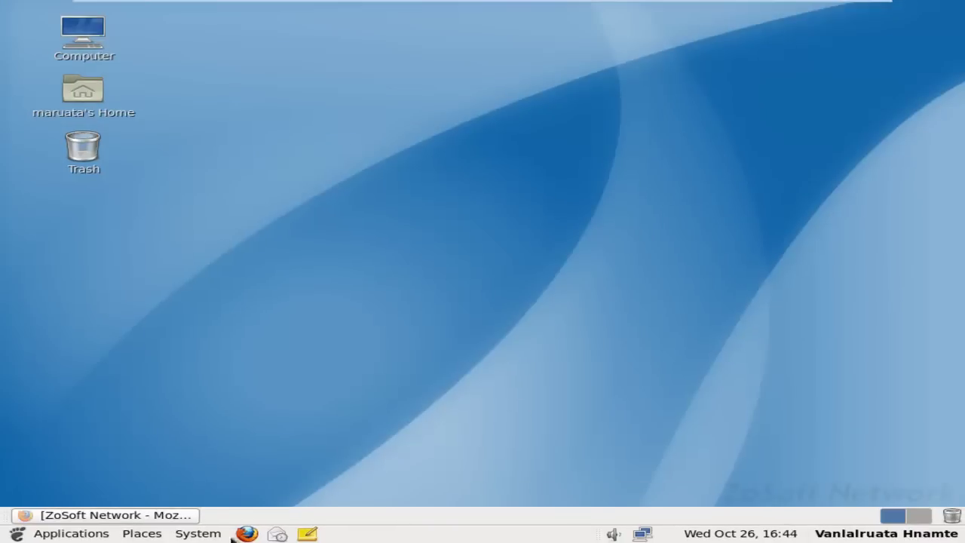
left_click(214, 534)
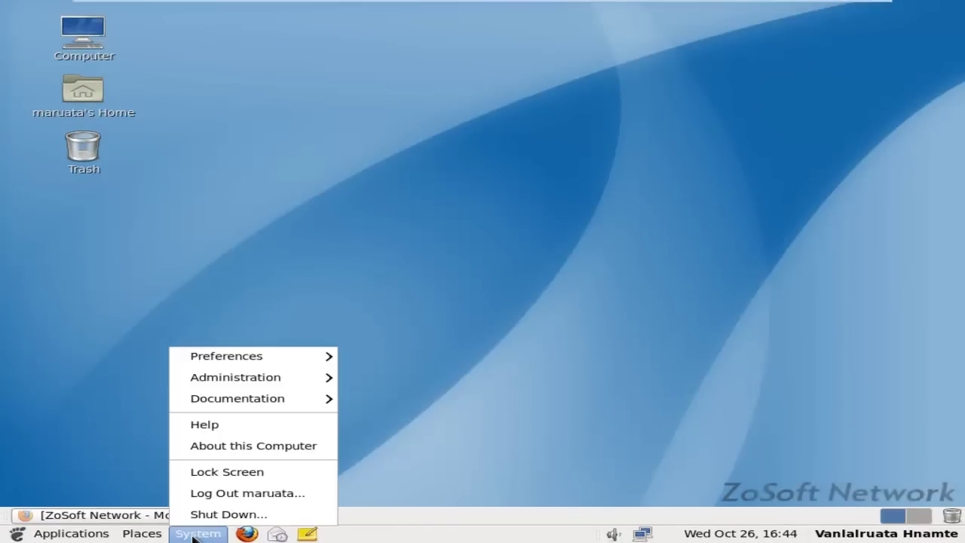
left_click(215, 534)
left_click(214, 534)
mouse_move(265, 360)
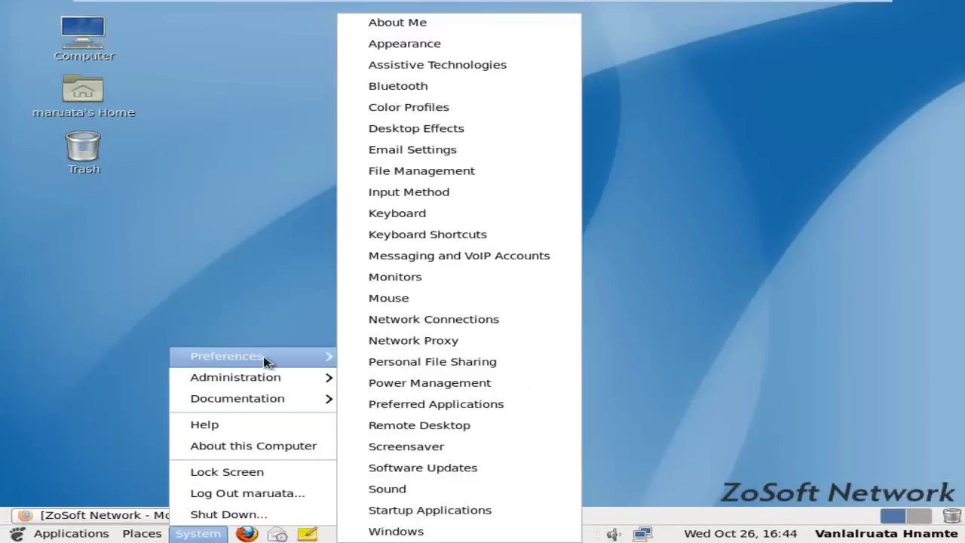
mouse_move(270, 379)
mouse_move(264, 403)
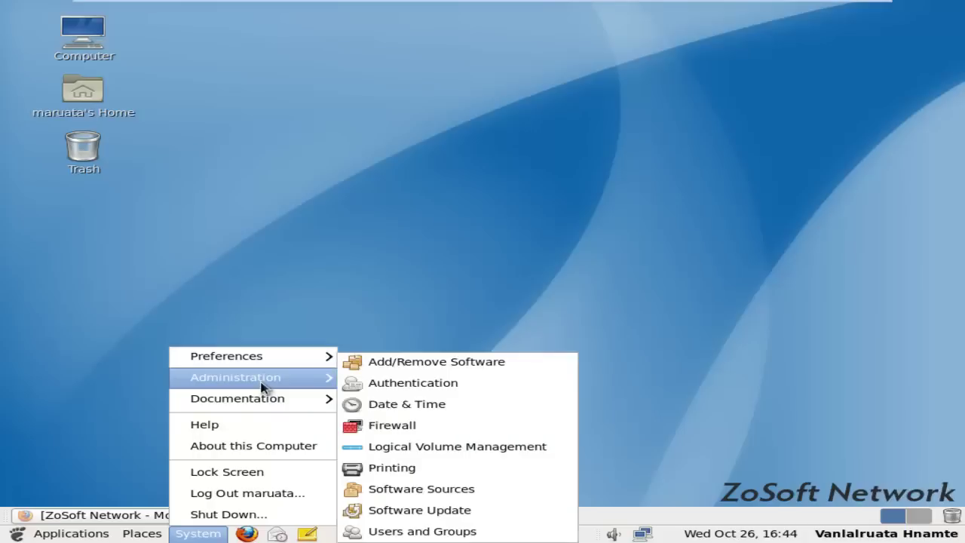
left_click(446, 509)
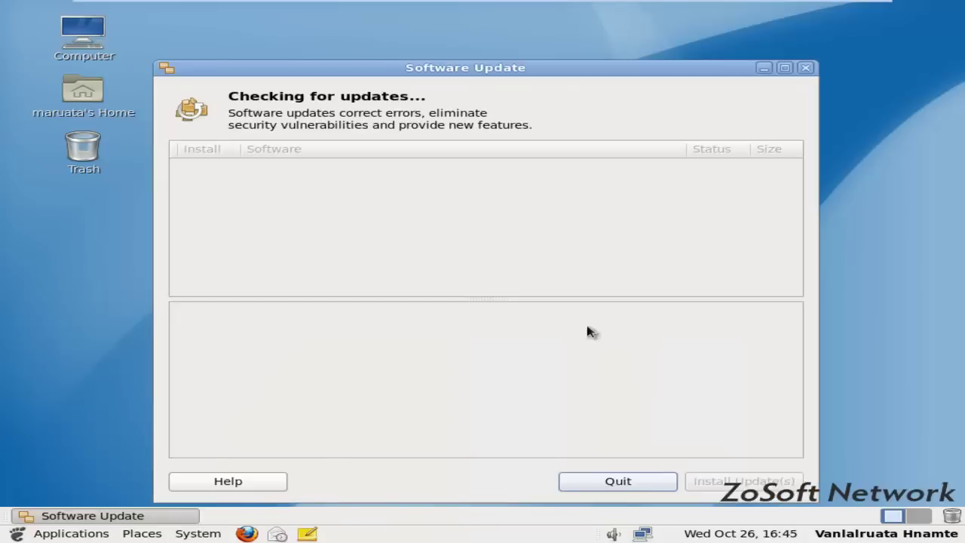
Quit Software Update and choose System > Shut Down
left_click(618, 482)
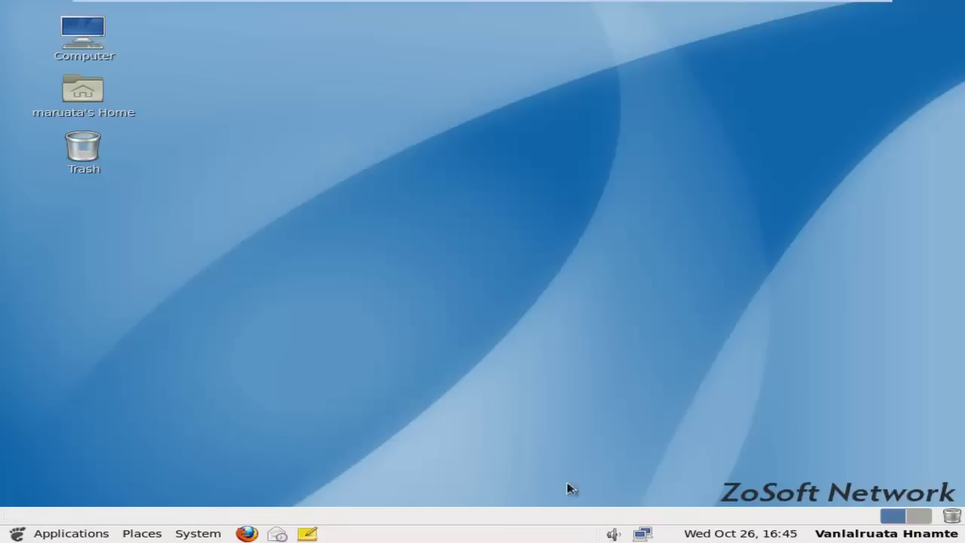
left_click(209, 534)
left_click(226, 514)
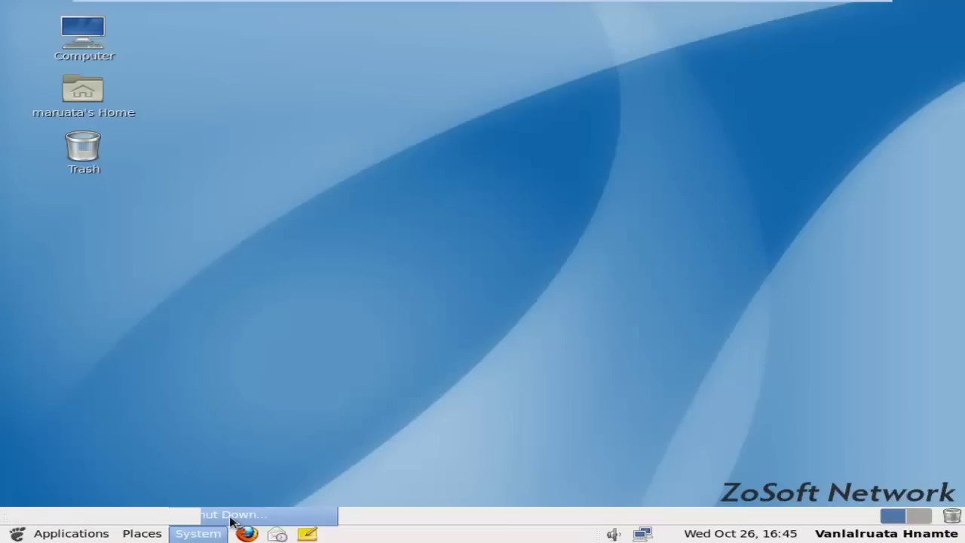